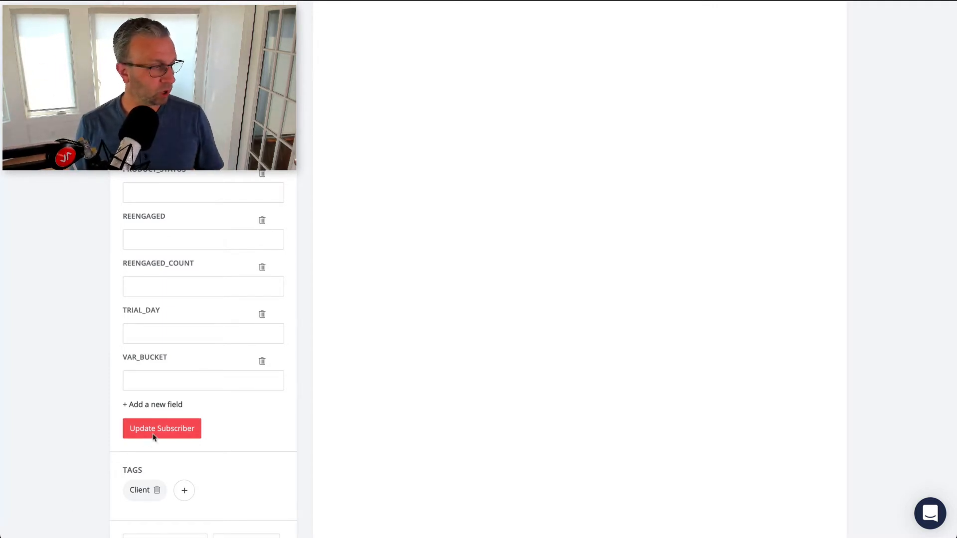
- Add a new custom field called experience, with no value, to the subscriber and update the subscriber
left_click(155, 404)
type("exp")
left_click(152, 422)
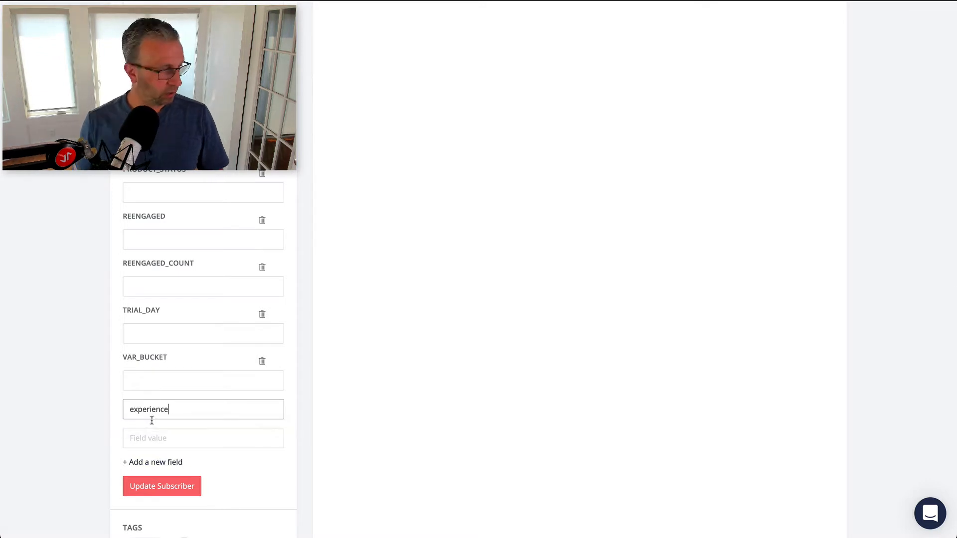
left_click(147, 489)
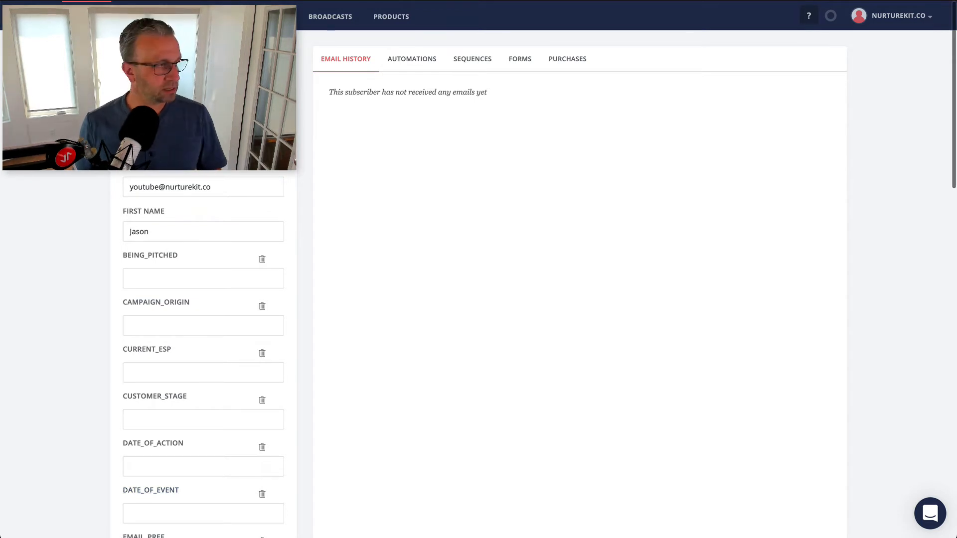
- Create a new automation rule that uses Clicks a link as its trigger
left_click(154, 21)
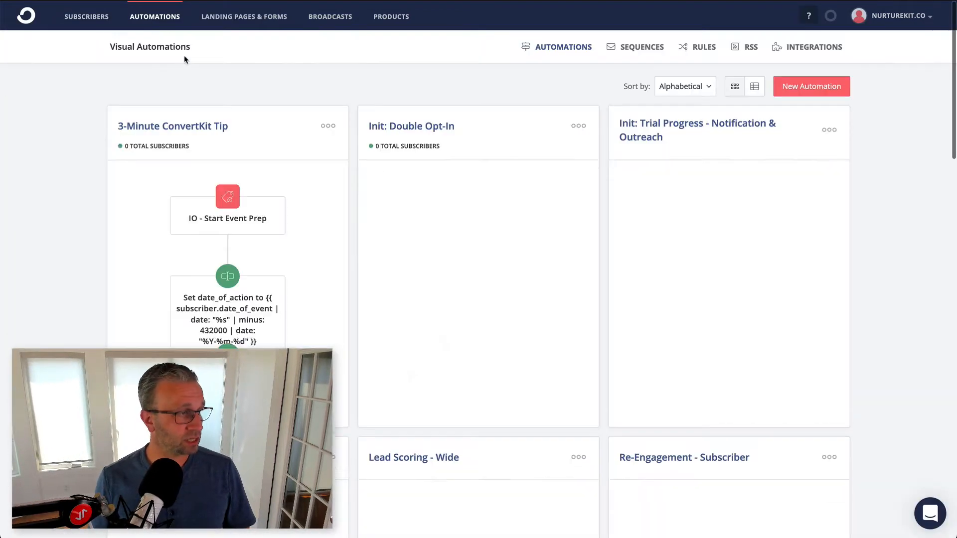
left_click(703, 46)
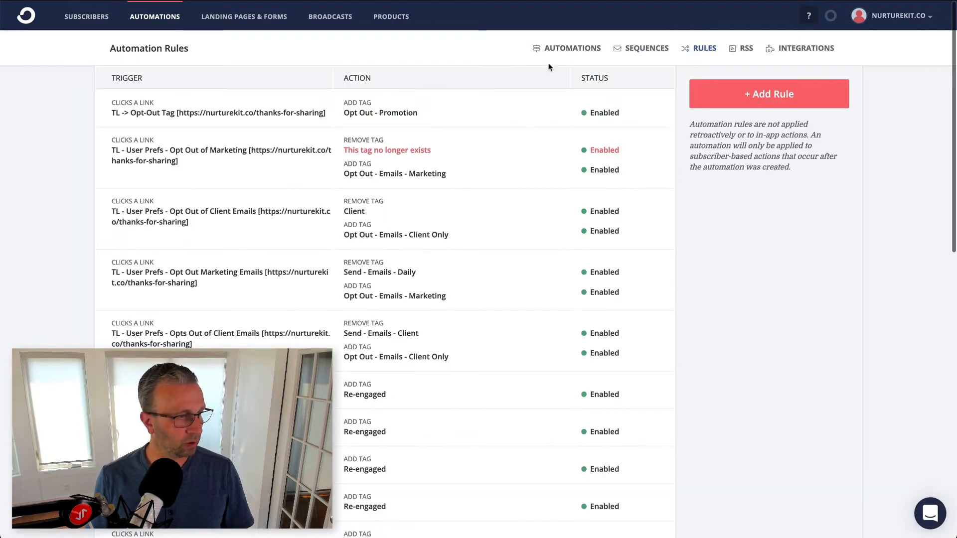
left_click(754, 99)
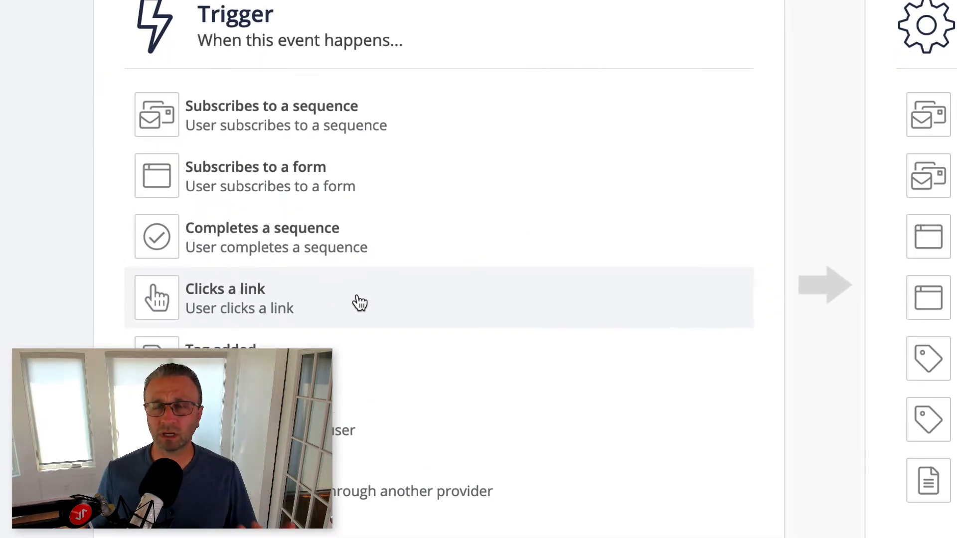
left_click(357, 301)
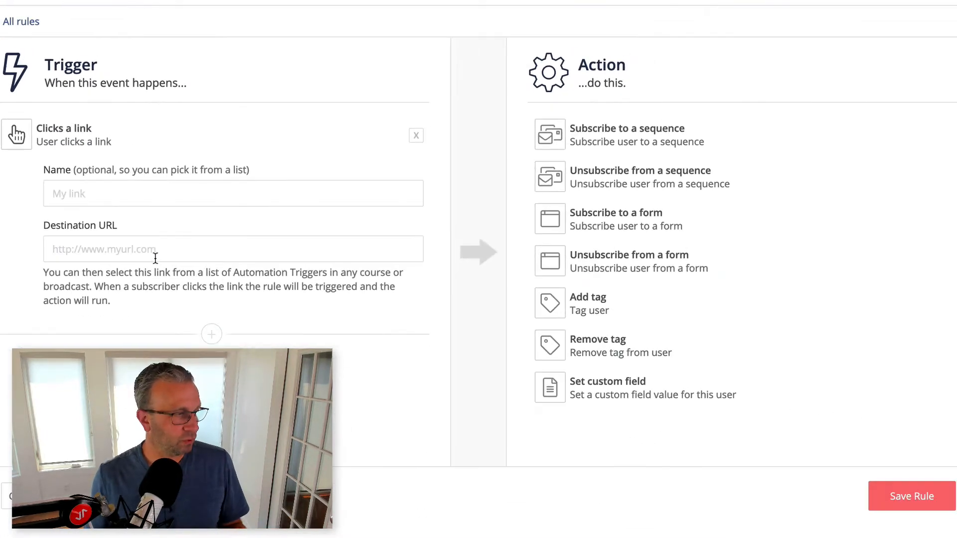
- Name the link trigger "TL -> Exp Level - Beginner"
left_click(153, 191)
type("TL -")
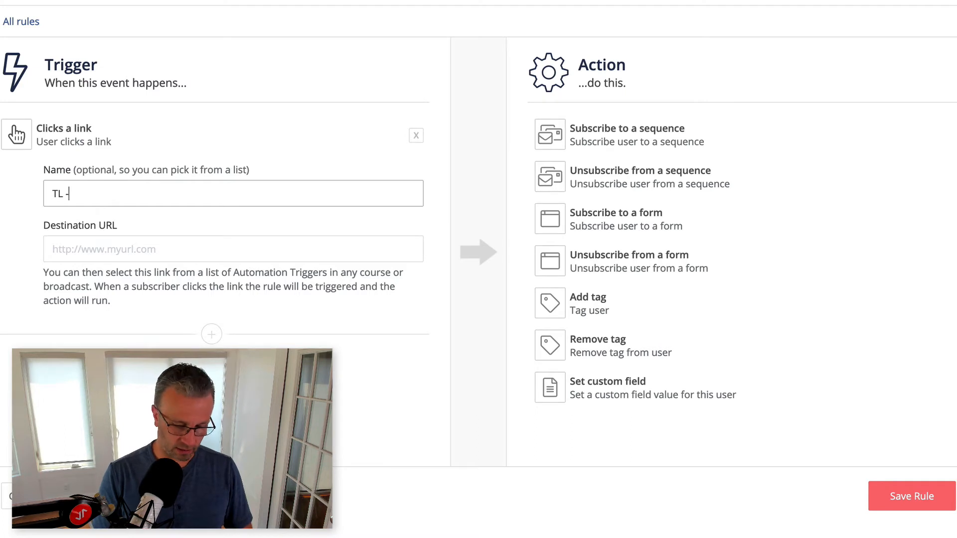
type("> ")
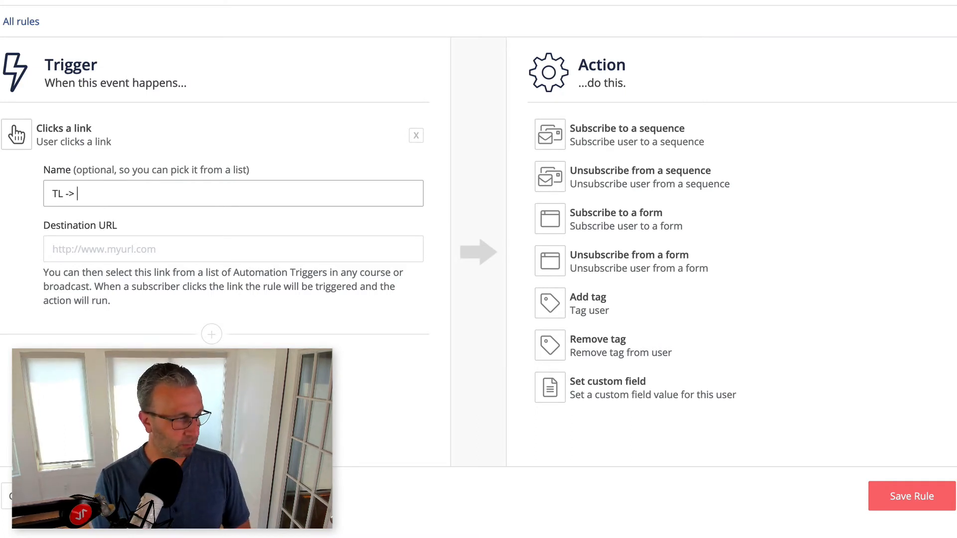
type("Exp Level - Beginner")
left_click(125, 247)
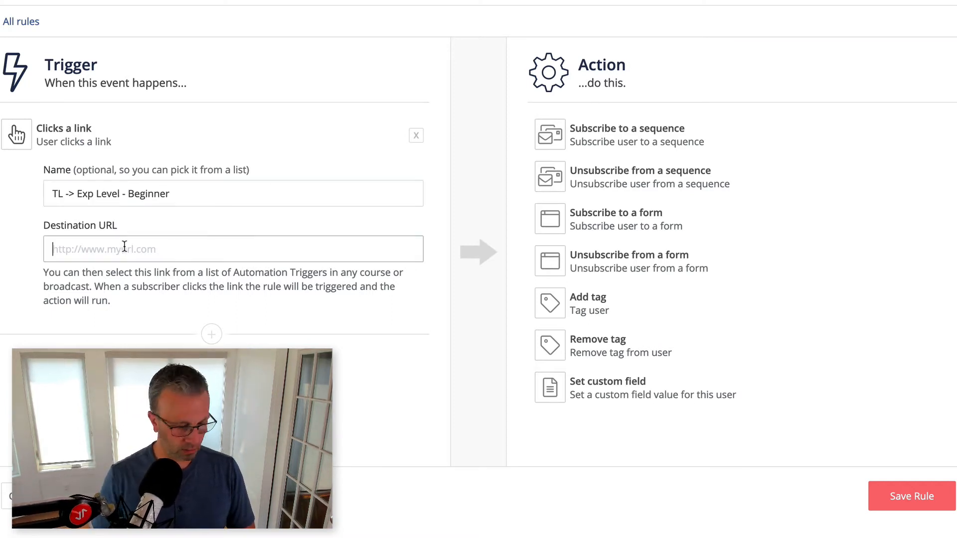
type("https://")
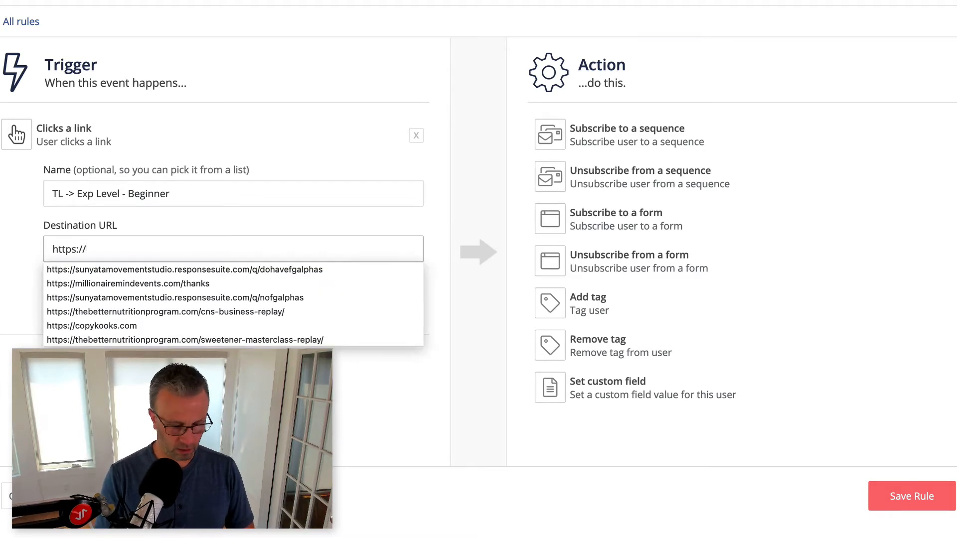
type("nurturekit")
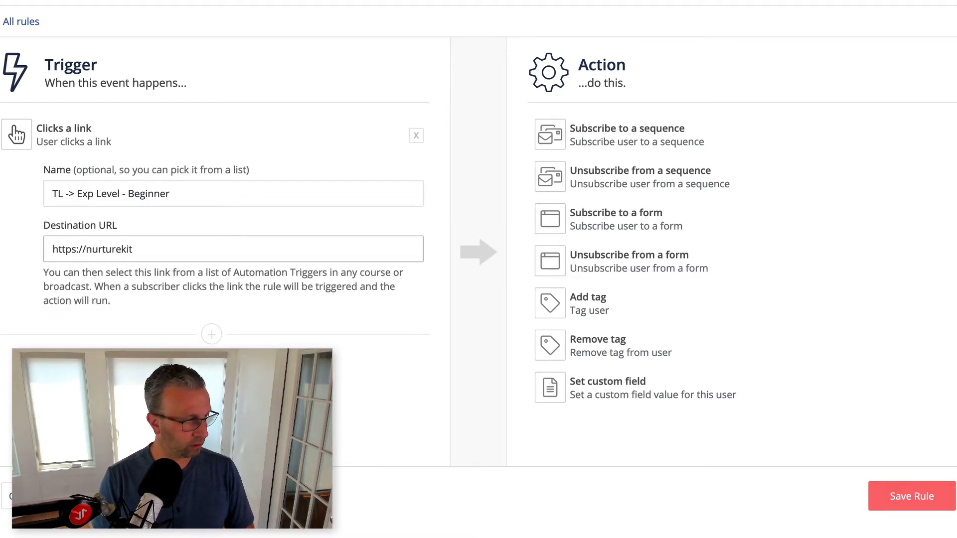
type(".co/thanks")
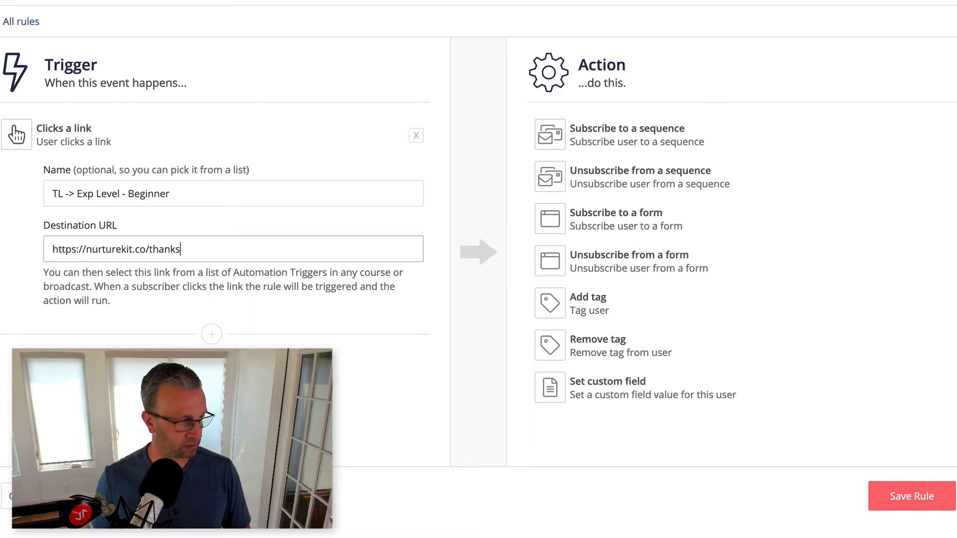
left_click_drag(183, 250, 36, 245)
key("ctrl+c")
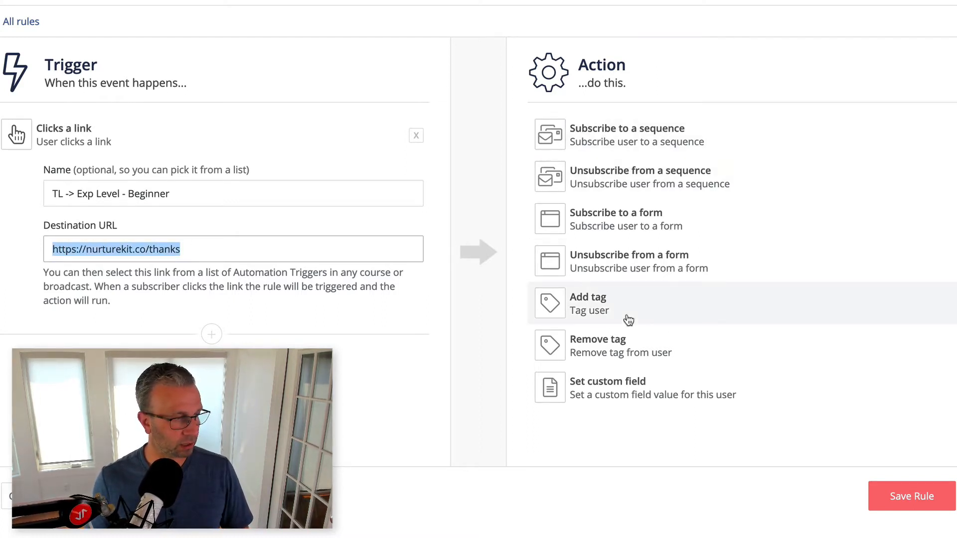
- Add a Set custom field action that sets experience to beginner, and save the rule
left_click(630, 388)
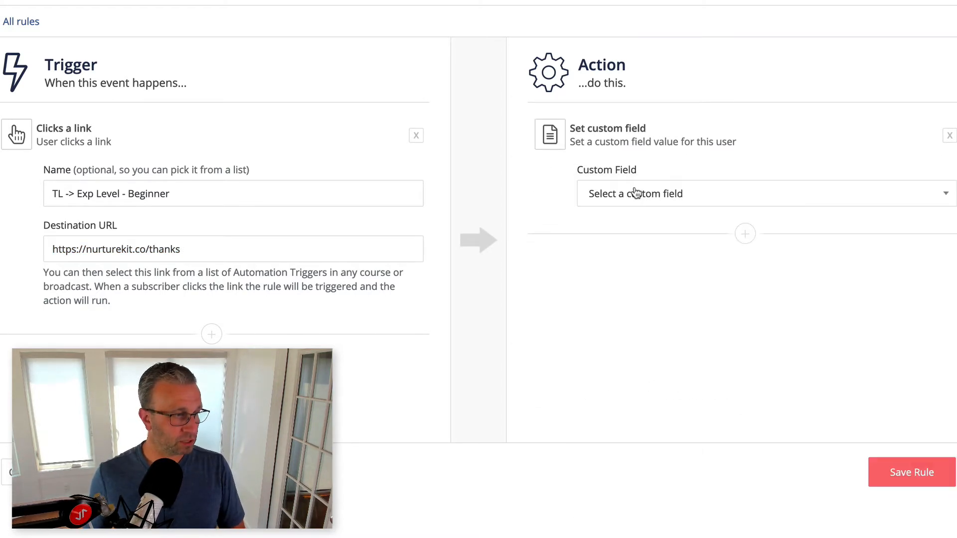
left_click(635, 194)
left_click(639, 325)
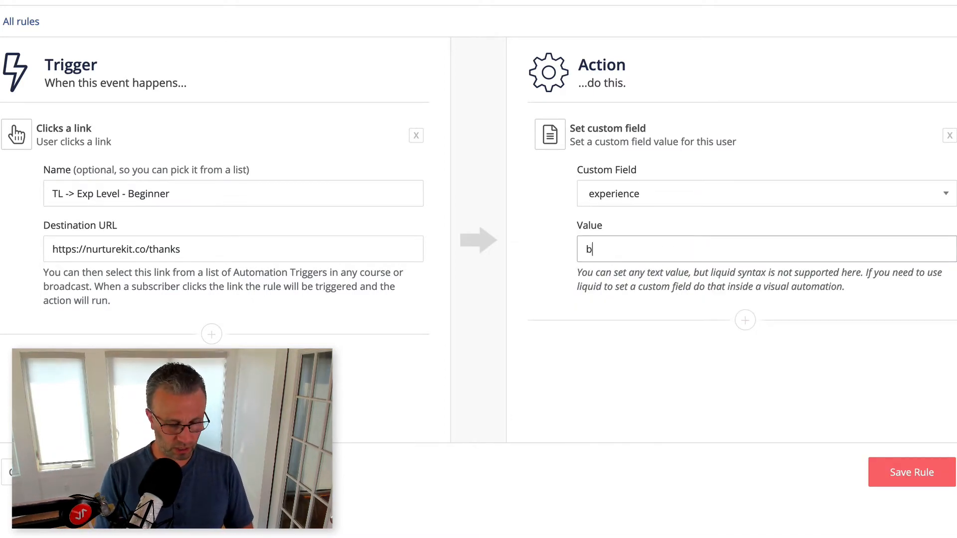
type("beginner")
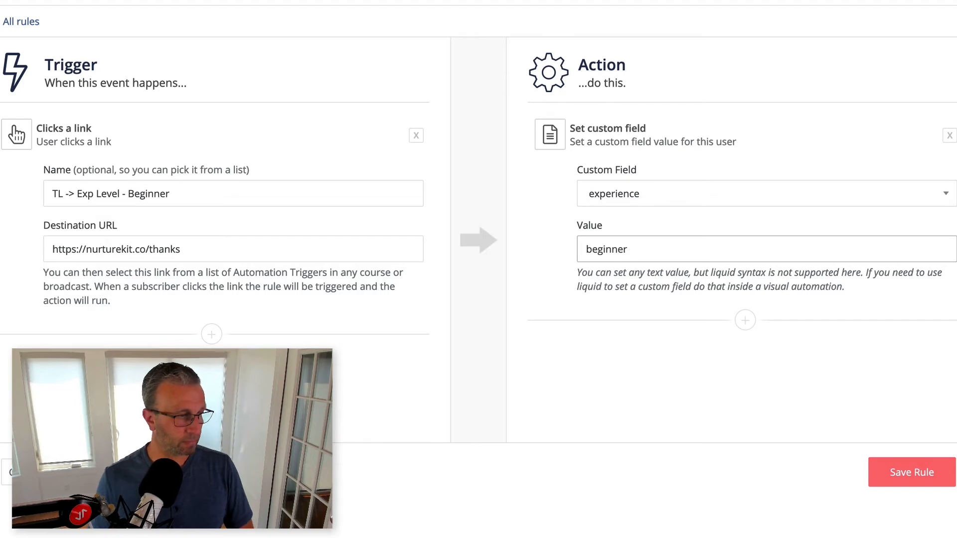
left_click(922, 473)
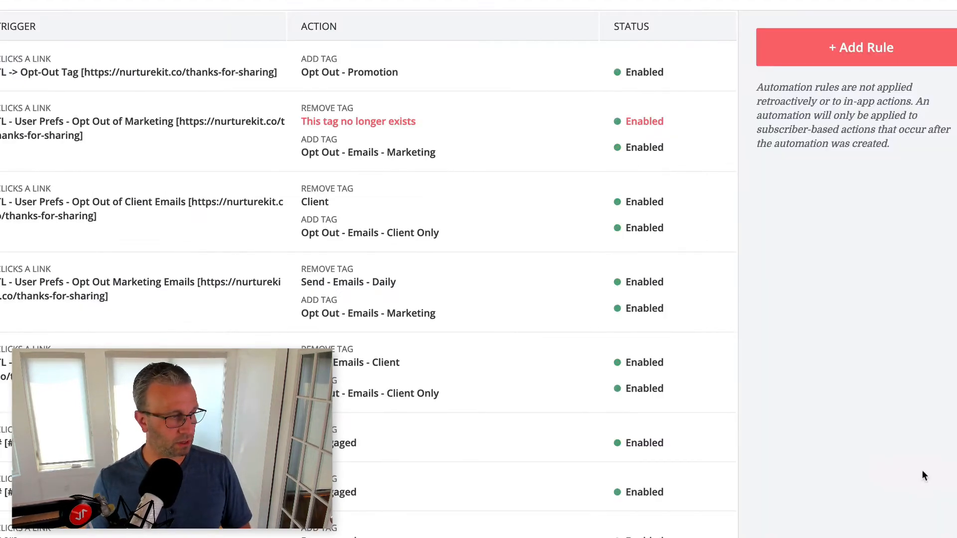
left_click(848, 48)
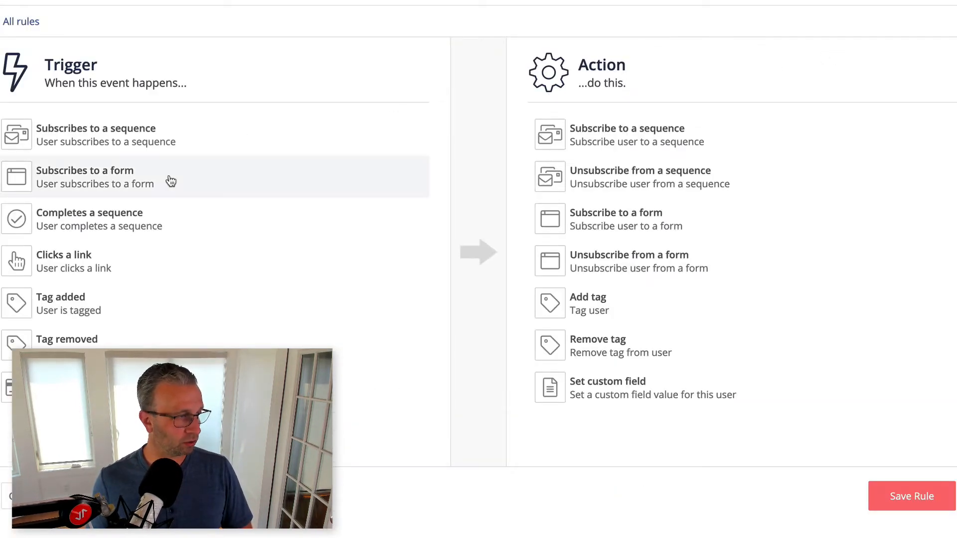
left_click(122, 275)
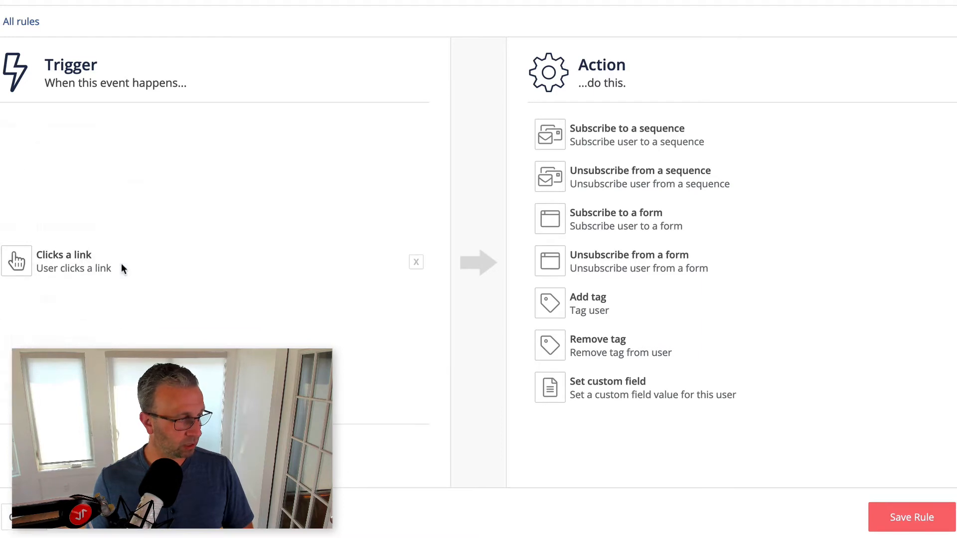
left_click(116, 190)
type("TL")
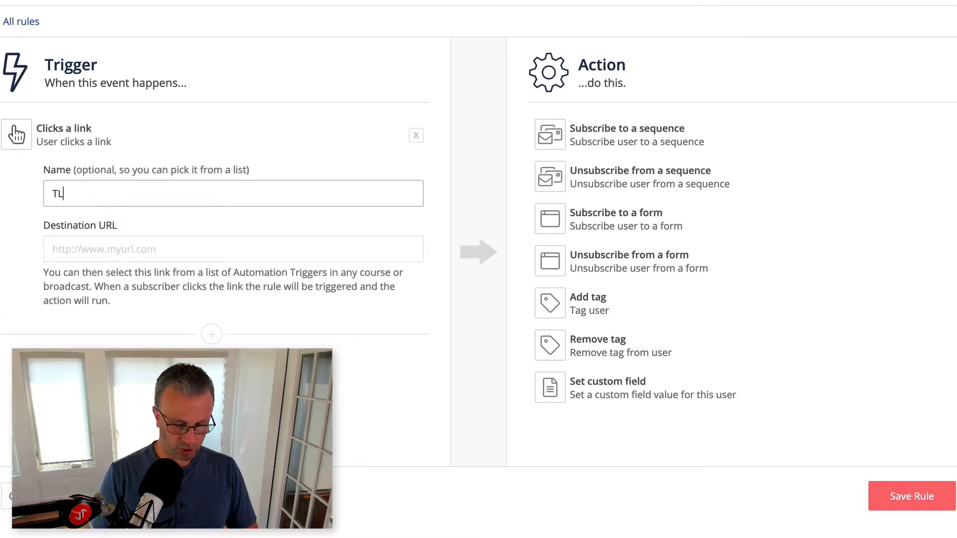
type(" -> Exp Level -")
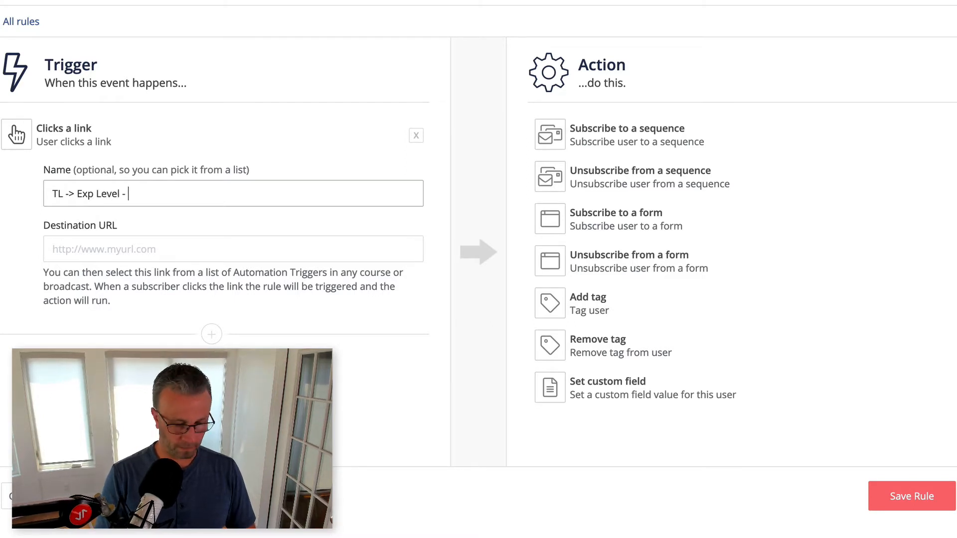
type(" Intermediate")
left_click(122, 256)
key("ctrl+v")
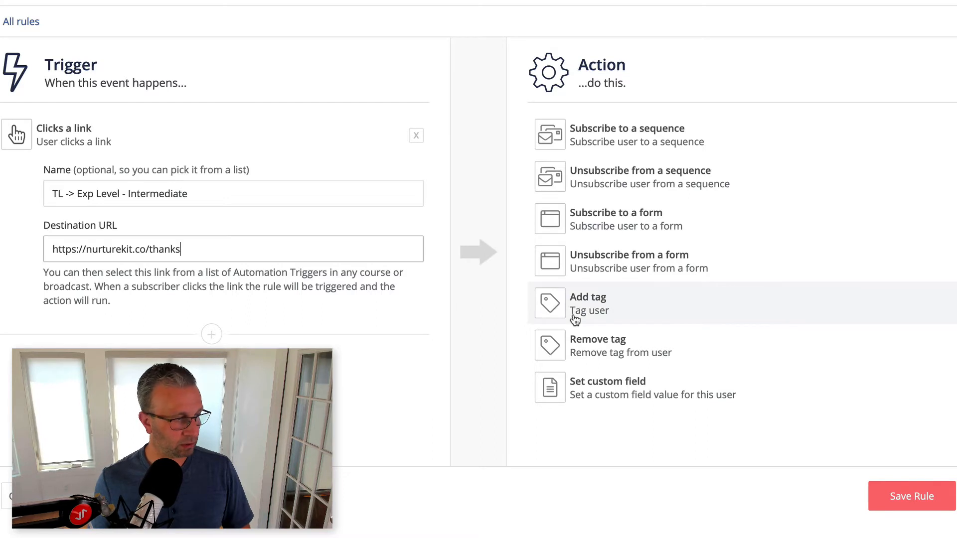
- Add a Set custom field action that sets experience to intermediate, and save the rule
left_click(609, 396)
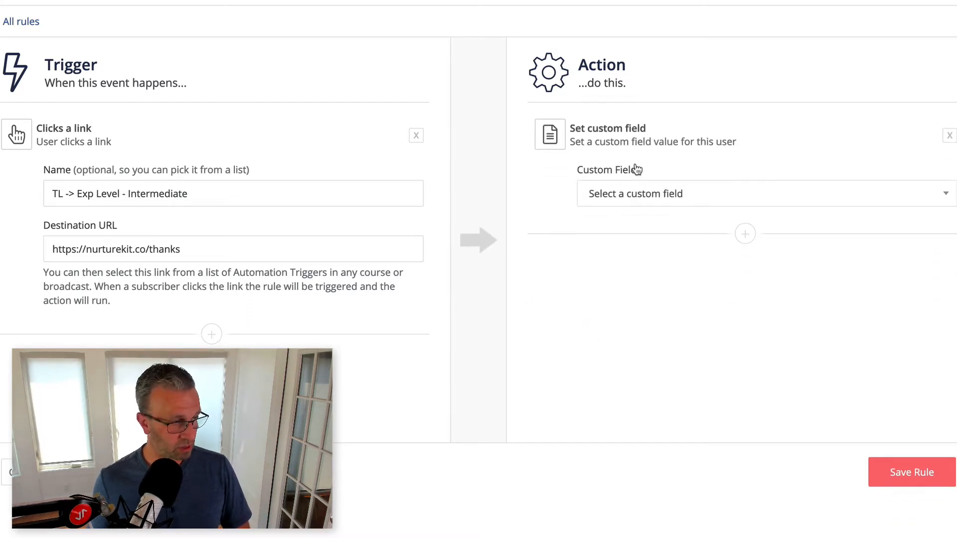
left_click(643, 204)
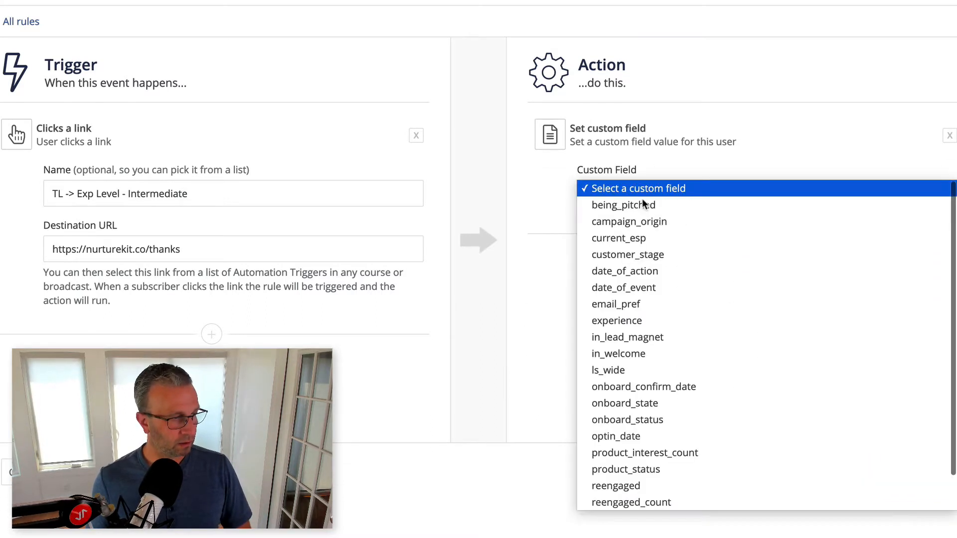
left_click(646, 322)
type("intermediate")
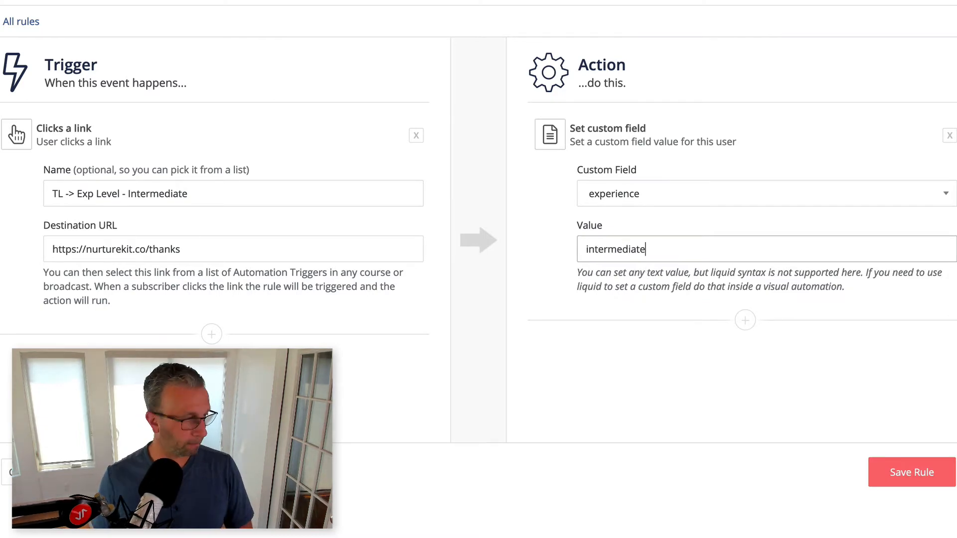
left_click(922, 472)
left_click(825, 60)
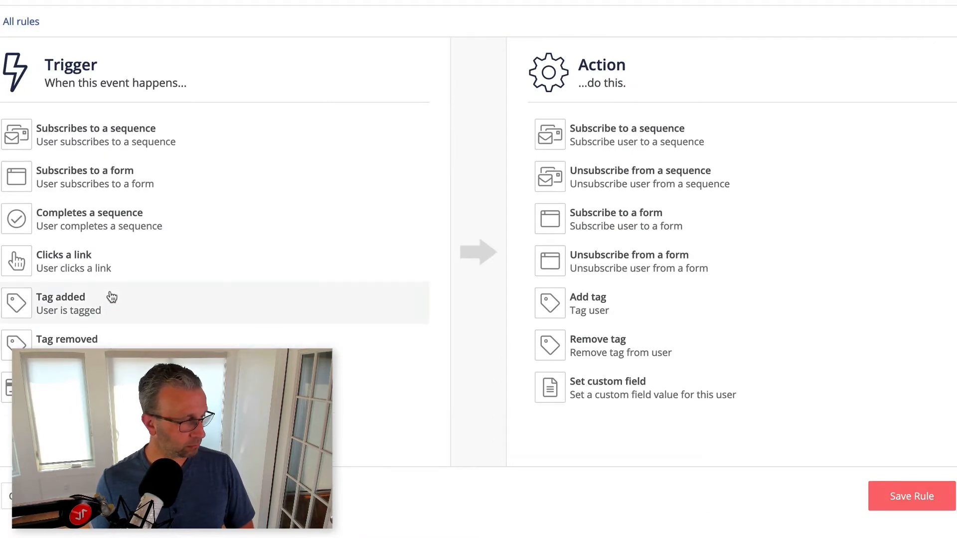
left_click(103, 269)
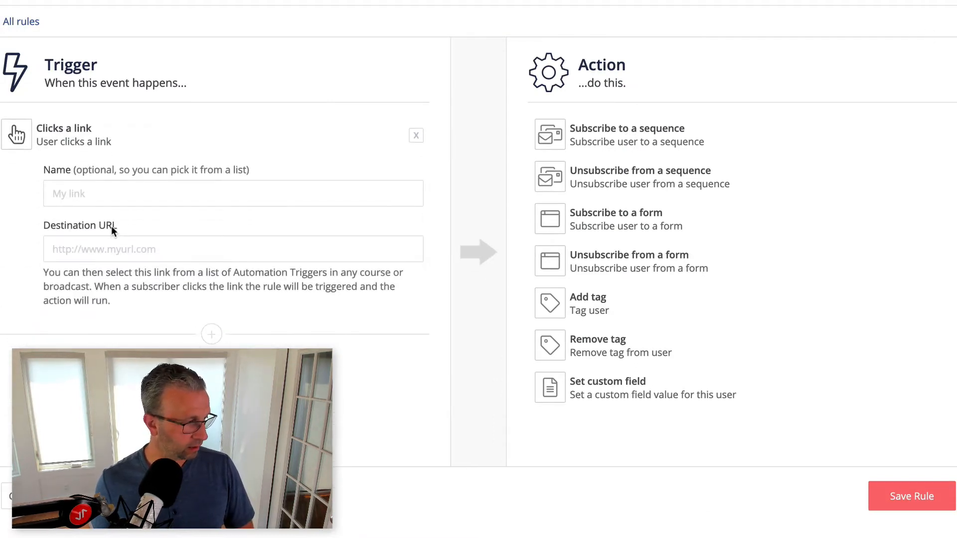
left_click(113, 199)
type("TL -> Exp Level - Advanced")
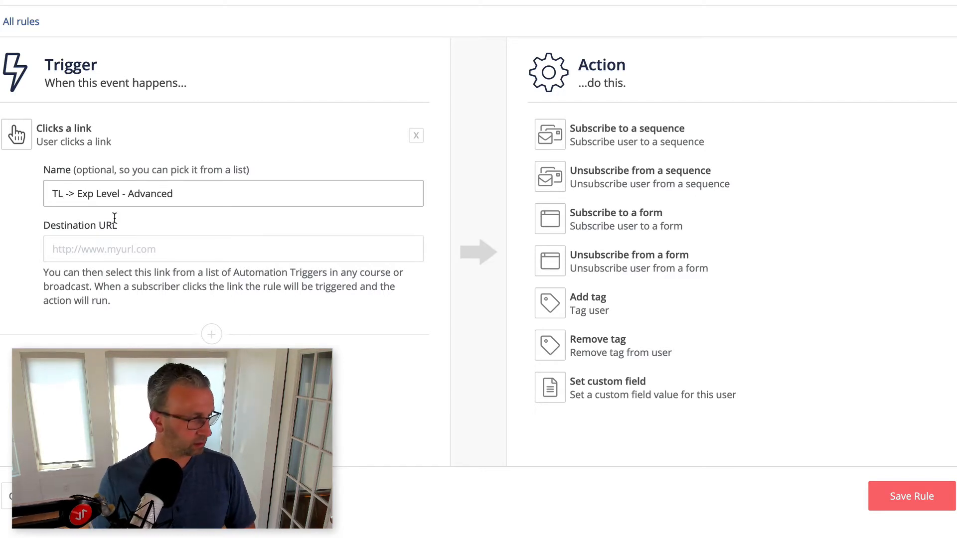
left_click(122, 260)
type("https://nurturekit.co/thanks")
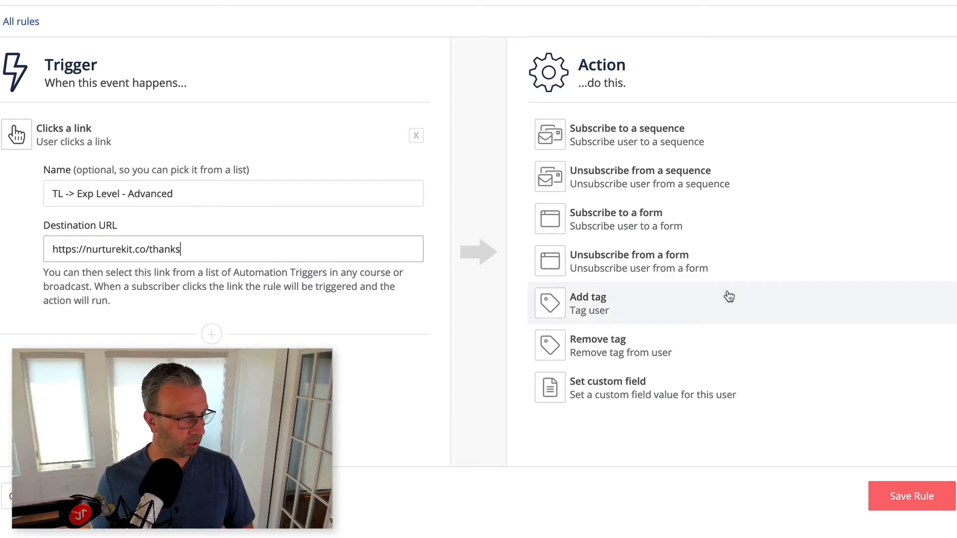
- Add a Set custom field action to the Advanced rule that sets experience to advanced
left_click(665, 383)
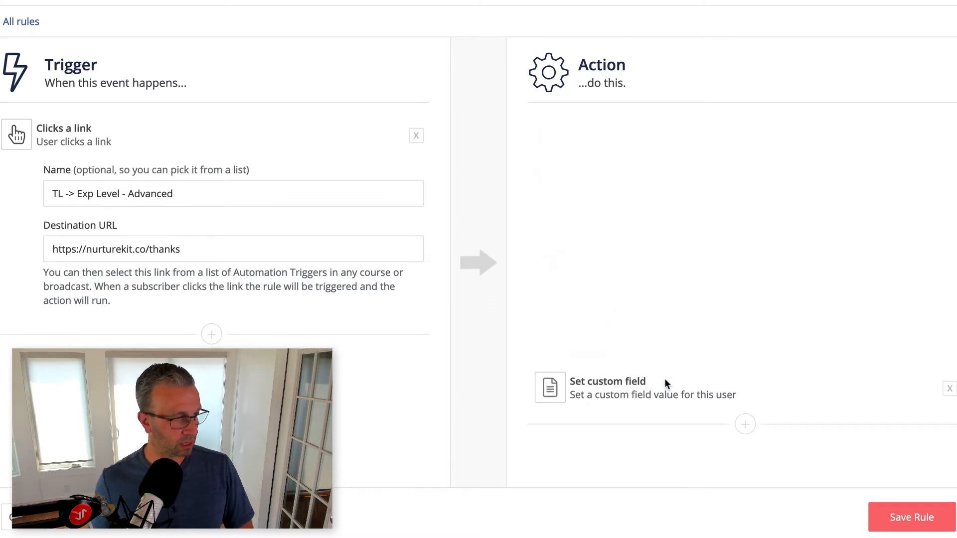
left_click(665, 189)
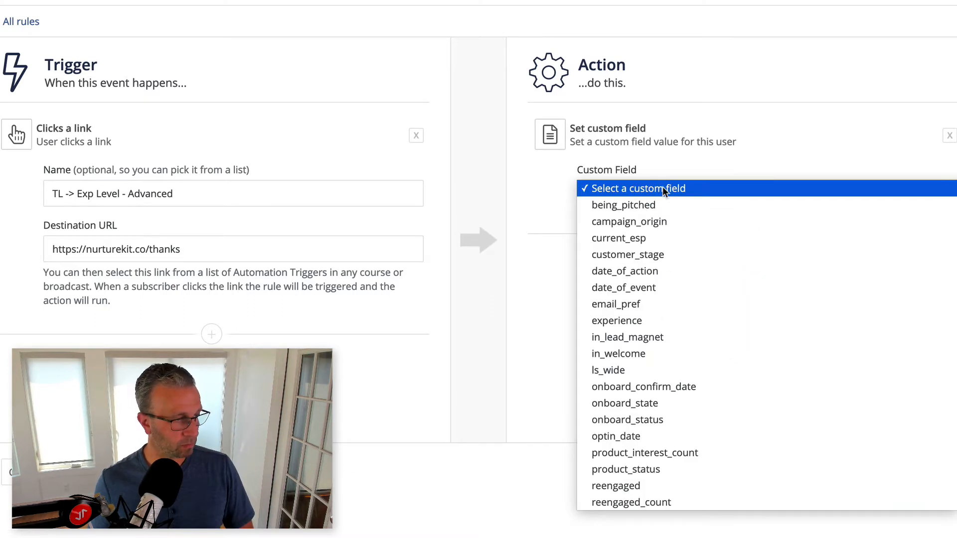
left_click(663, 305)
left_click(655, 196)
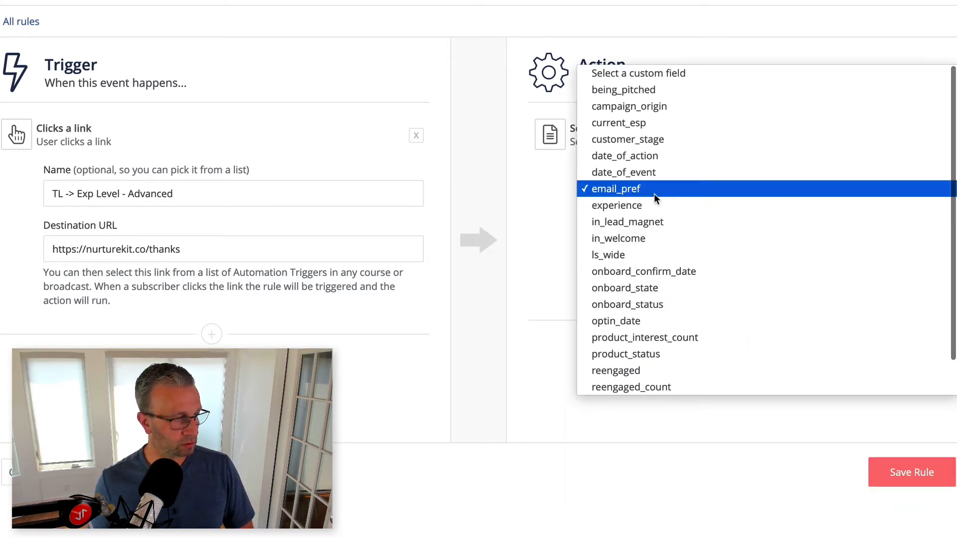
left_click(656, 209)
left_click(654, 248)
type("advanced")
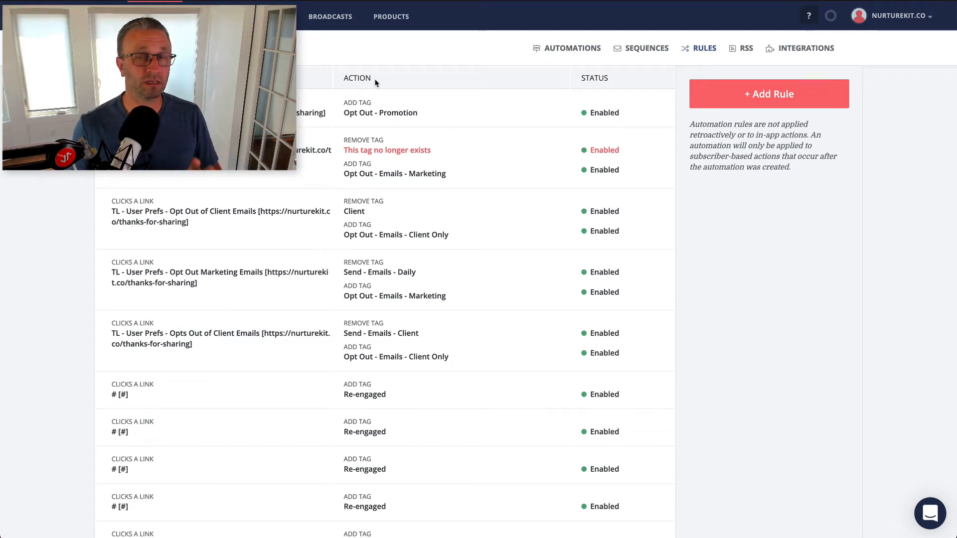
- Open the draft broadcast "New Broadcast" for editing
left_click(329, 17)
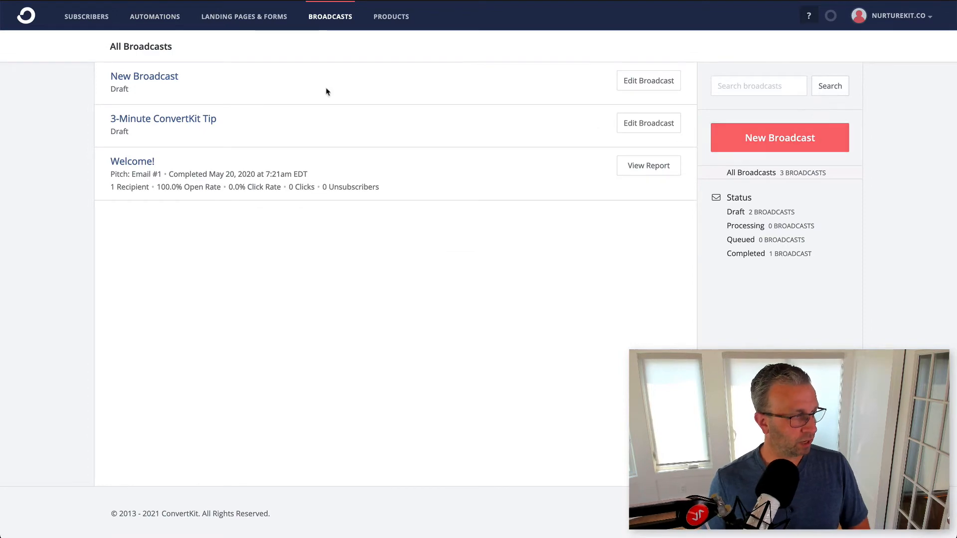
left_click(143, 81)
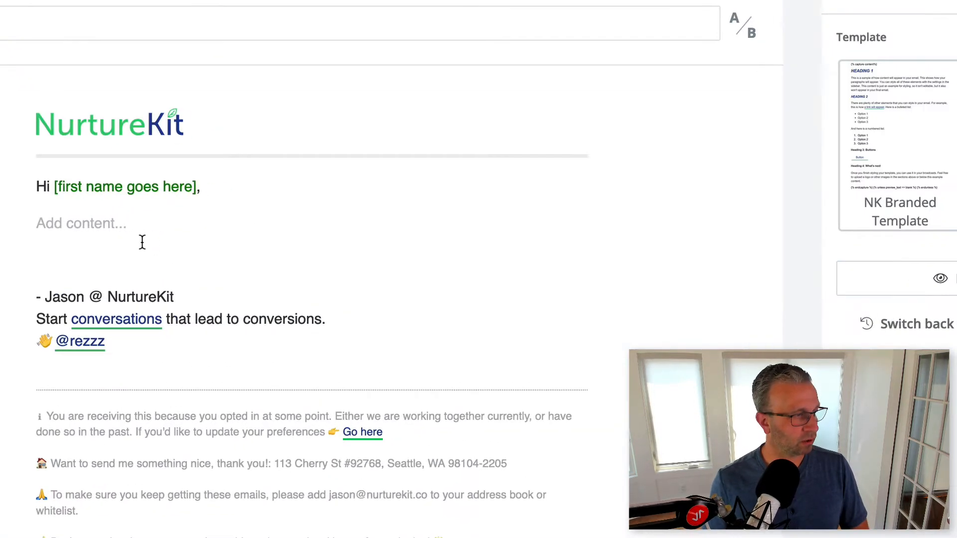
- Write "Please click the link below that best describes your experience level:" as the email's opening content below the greeting
left_click(138, 241)
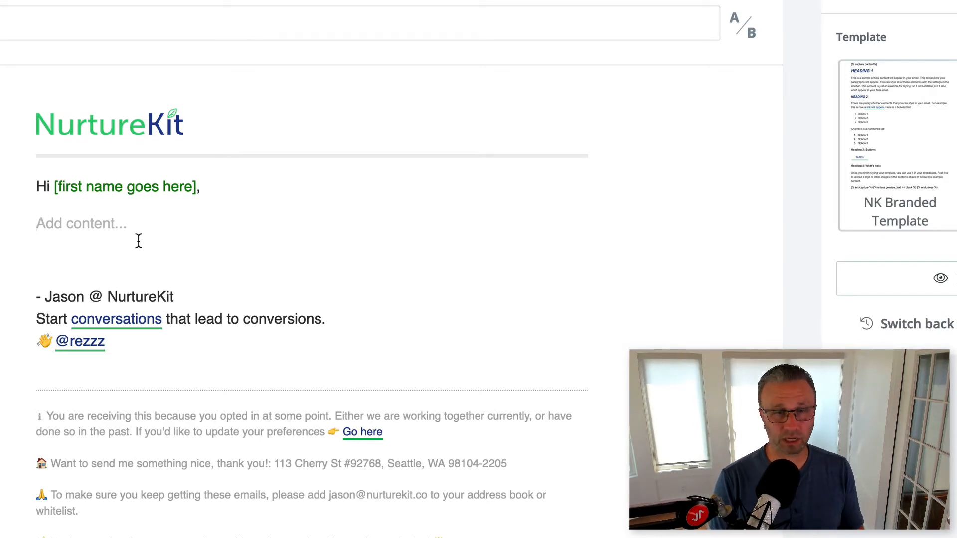
type("Please click the link ")
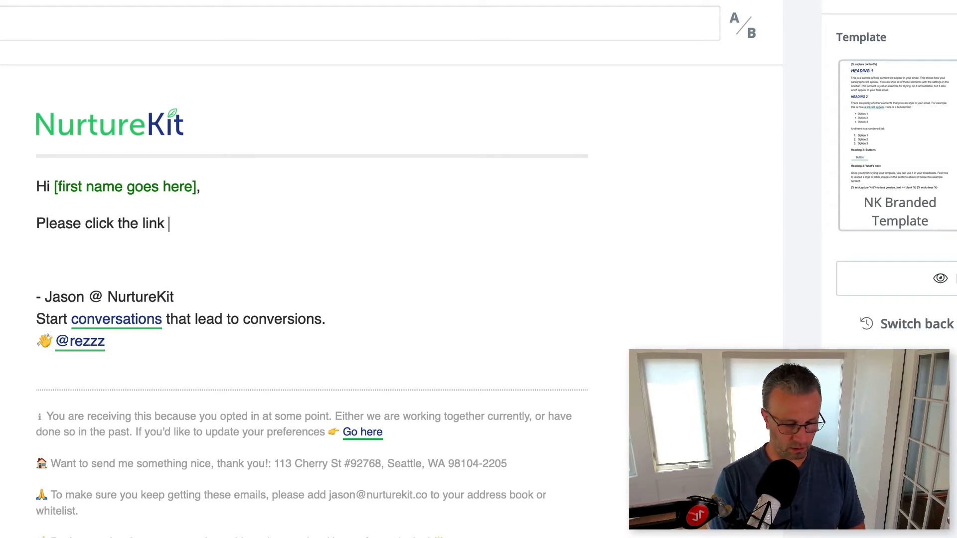
type("below that ")
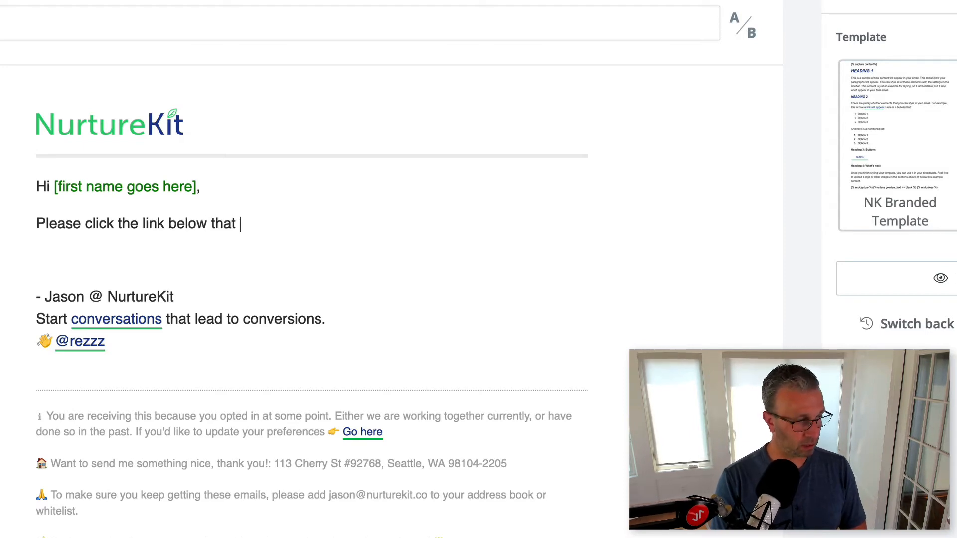
type("best describ")
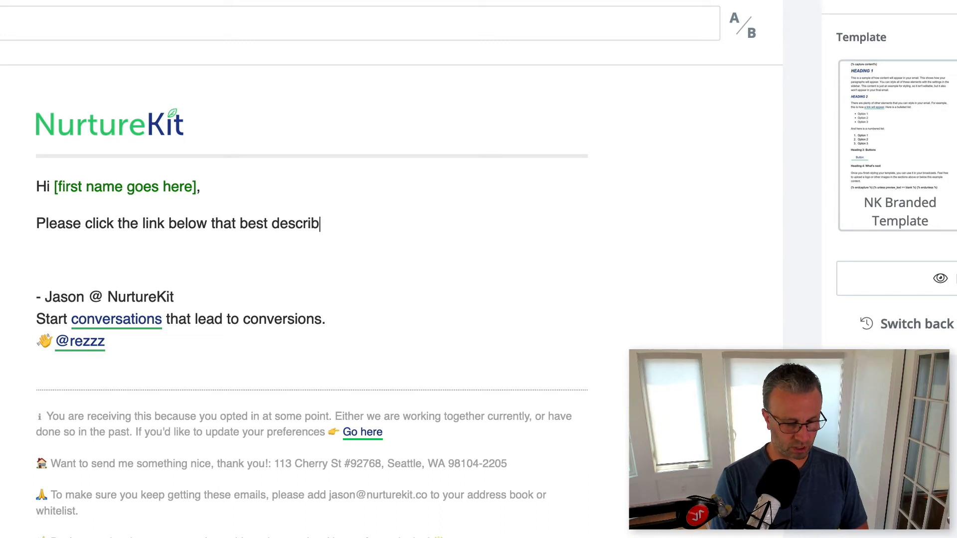
type("es your e")
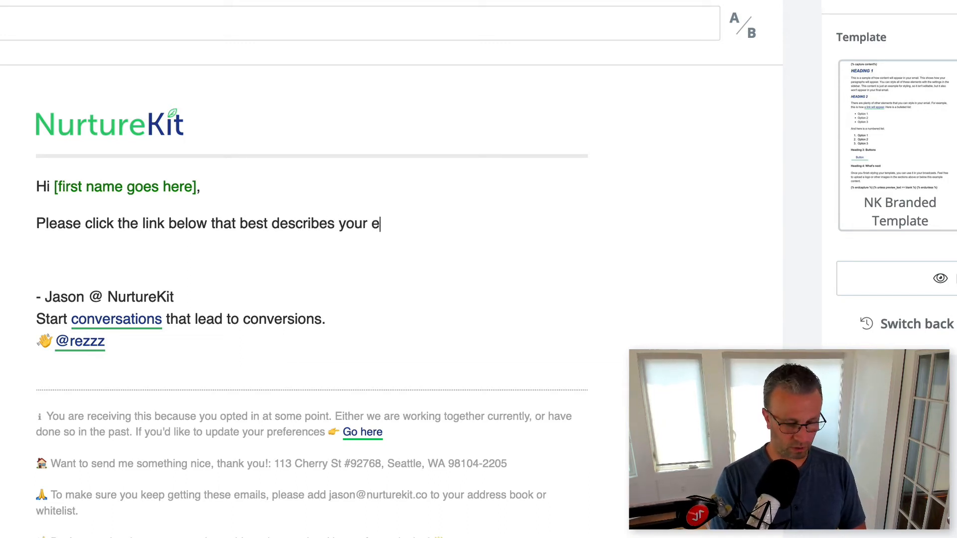
type("xperience level")
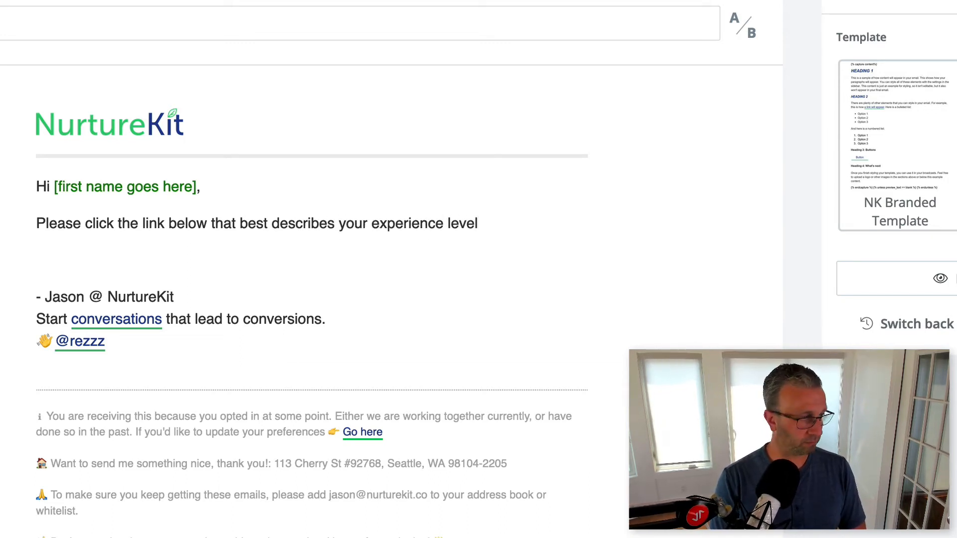
type(":")
key("Return")
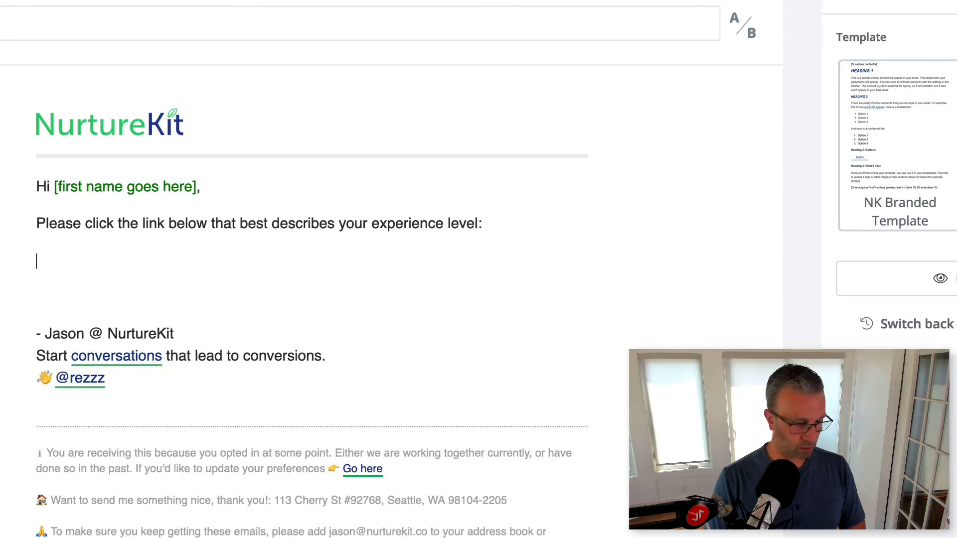
- Add the three answer options "0-1 years", "1-3 years" and "3-5 years" on separate lines below the question
type("0-1 years")
key("Return")
type("1-3 years")
key("Return")
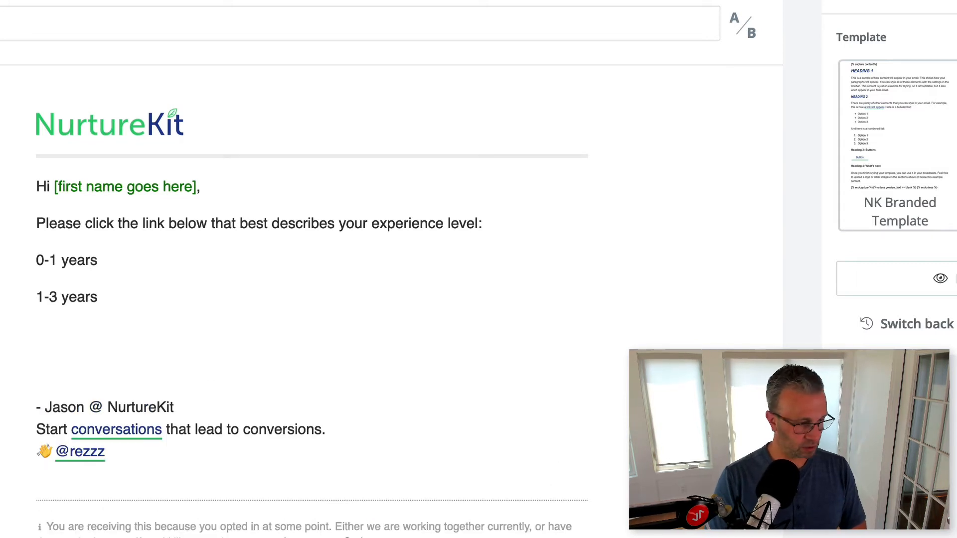
type("3-5 years")
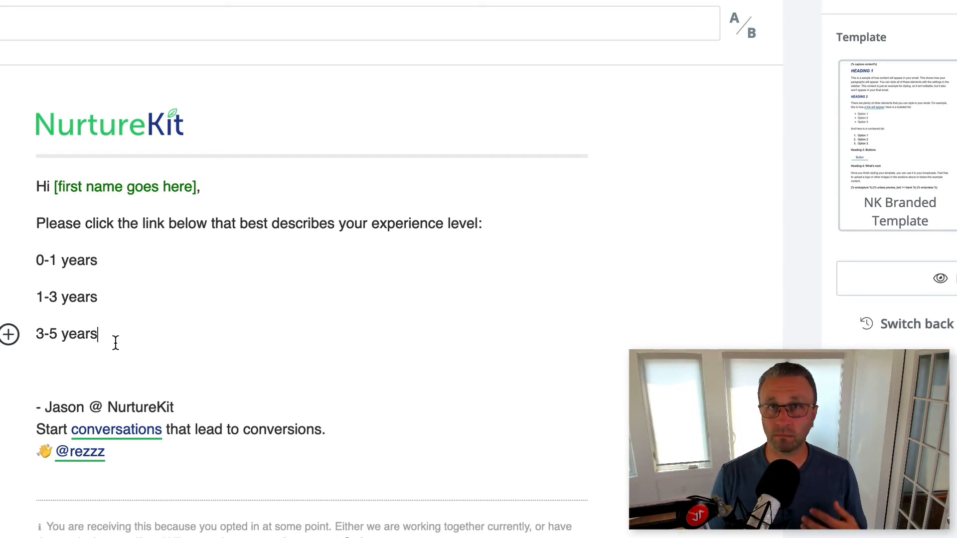
- Link the "0-1 years" text to the link trigger "TL -> Exp Level - Beginner"
left_click_drag(98, 261, 41, 267)
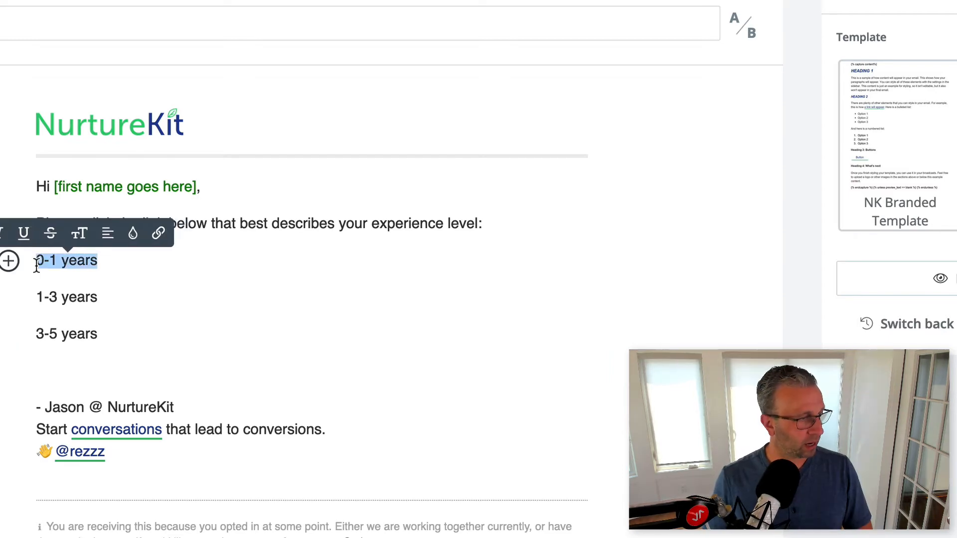
left_click(159, 233)
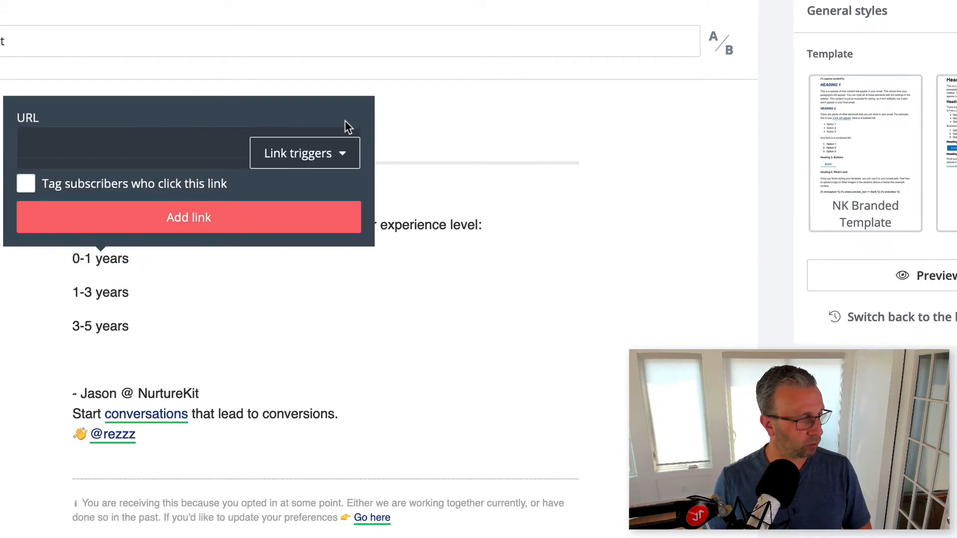
left_click(327, 153)
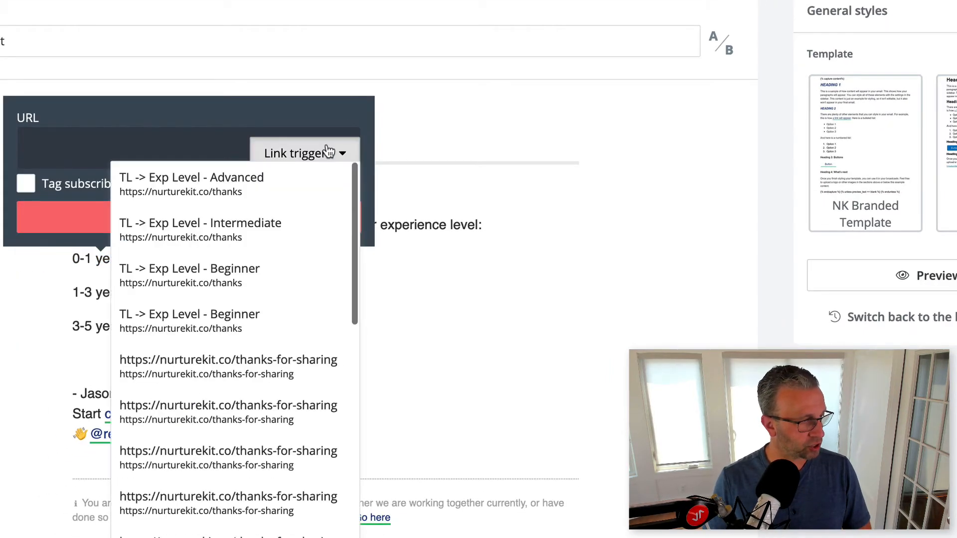
left_click(260, 279)
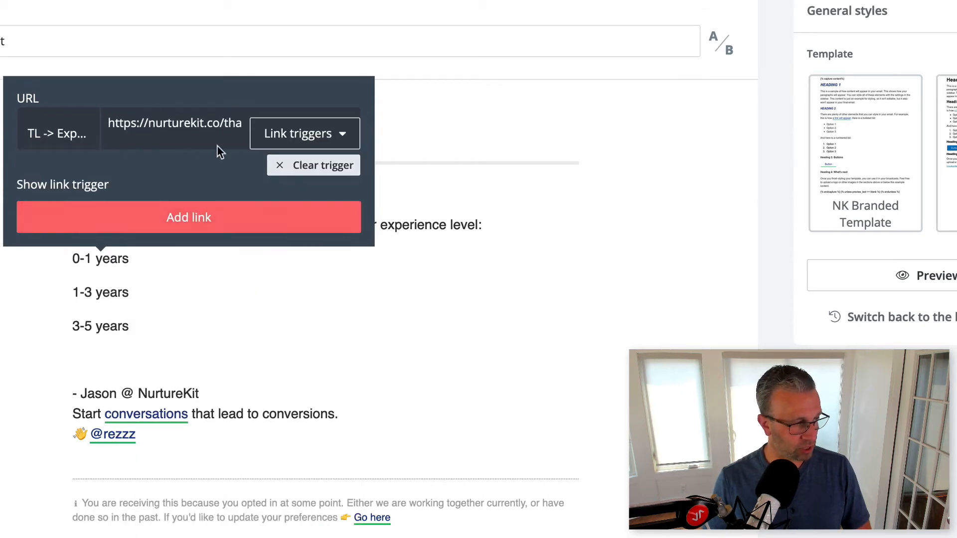
left_click(196, 230)
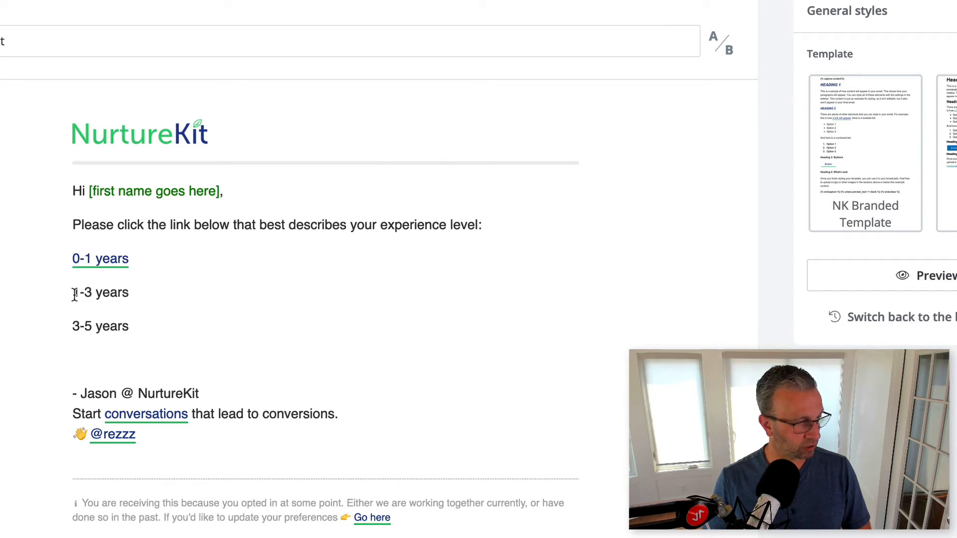
- Link the "1-3 years" text to the link trigger "TL -> Exp Level - Intermediate"
left_click_drag(75, 295, 111, 292)
double_click(111, 295)
triple_click(110, 294)
left_click(187, 271)
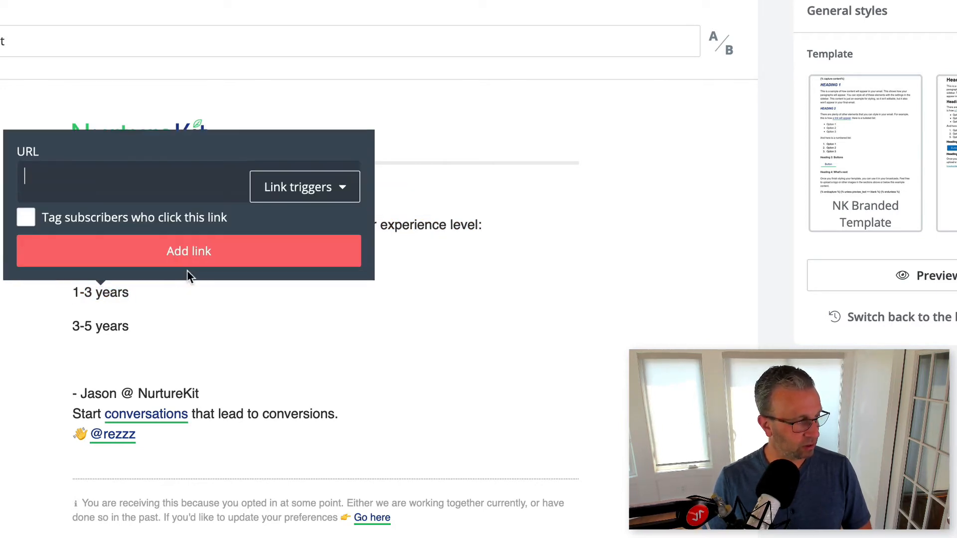
left_click(280, 187)
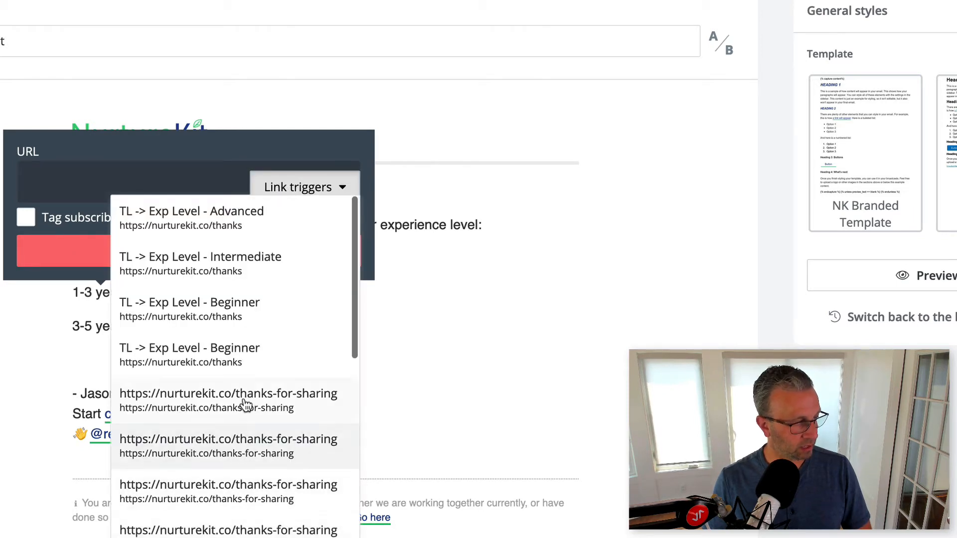
left_click(208, 273)
left_click(196, 258)
- Link the "3-5 years" text to the link trigger "TL -> Exp Level - Advanced"
left_click_drag(131, 325, 72, 327)
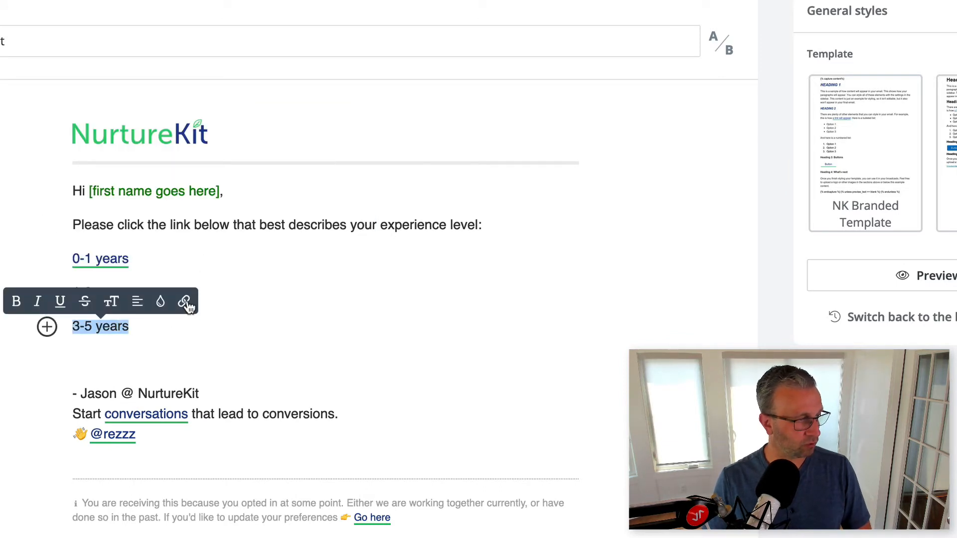
left_click(184, 301)
left_click(298, 227)
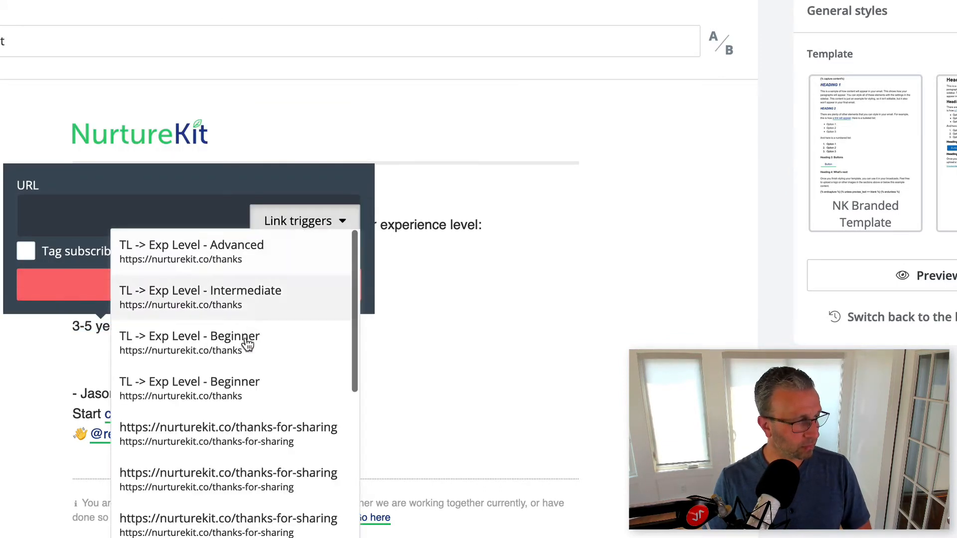
left_click(244, 255)
left_click(214, 285)
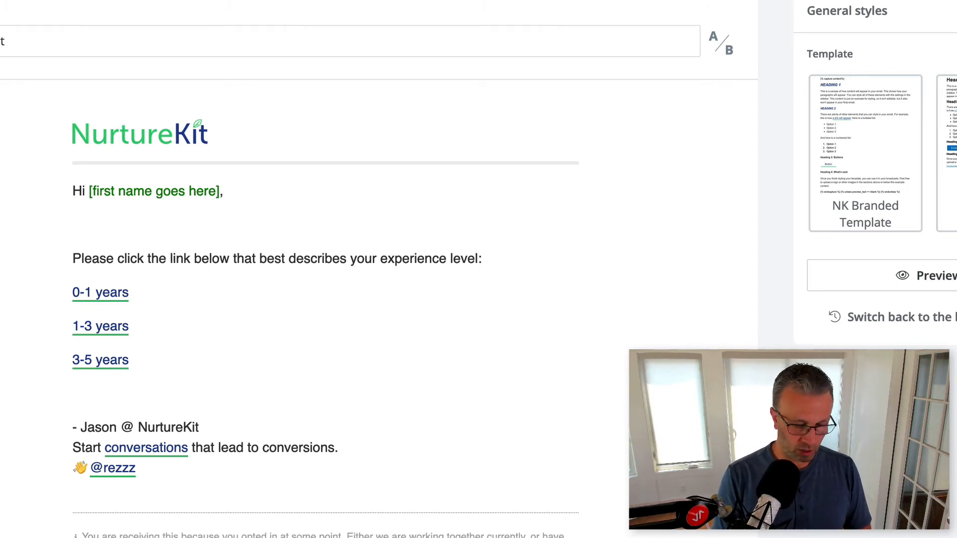
- Insert the Liquid condition "{% if subscriber.experience == blank %}" on its own line above the experience question
type("{% if")
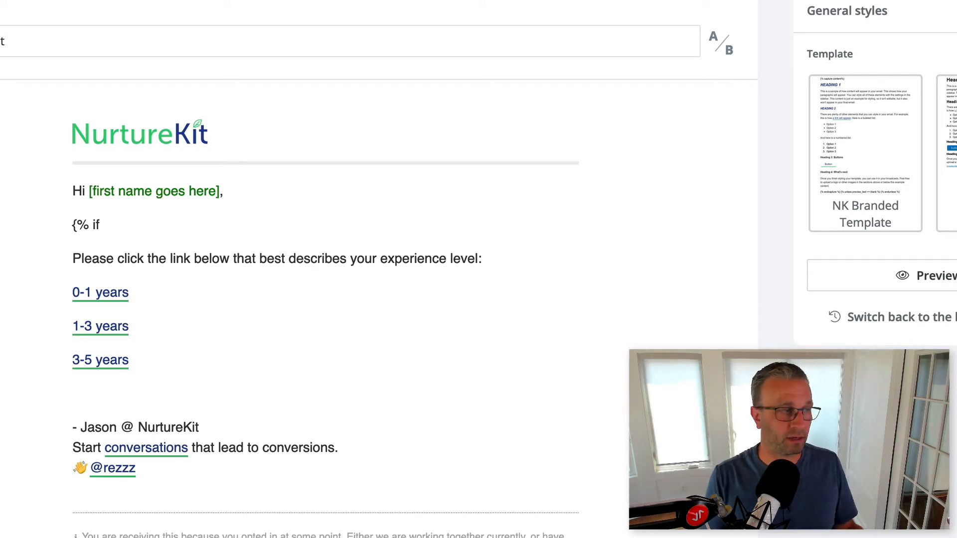
type("subsc")
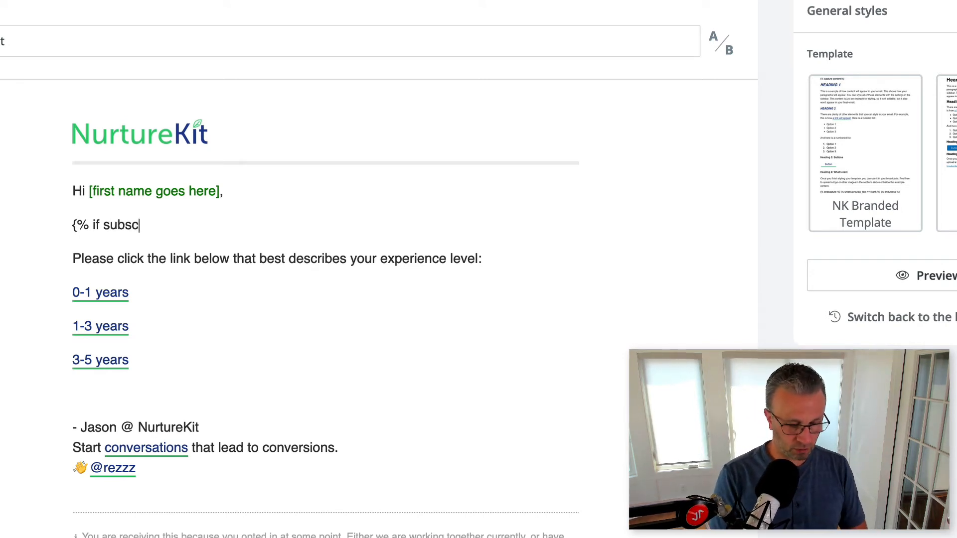
type("riber.")
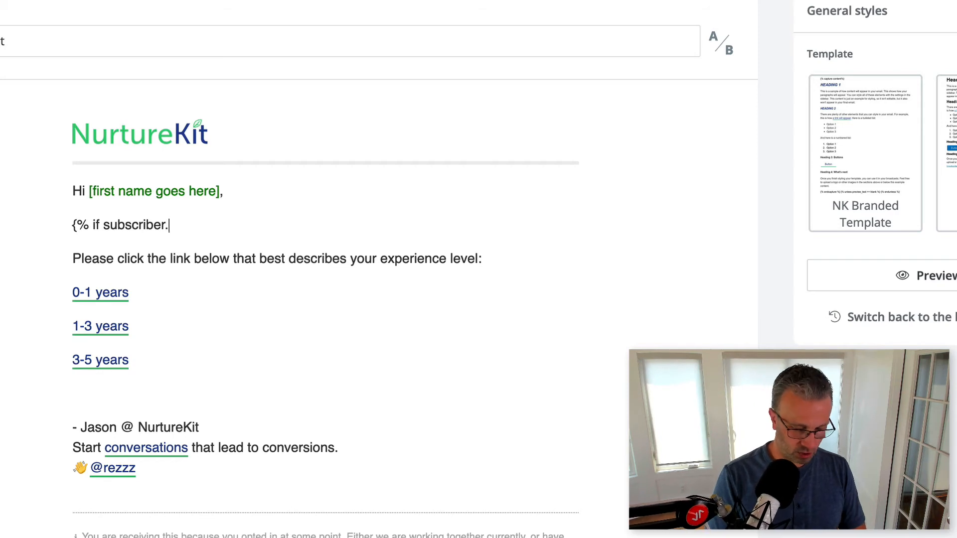
type("experience ")
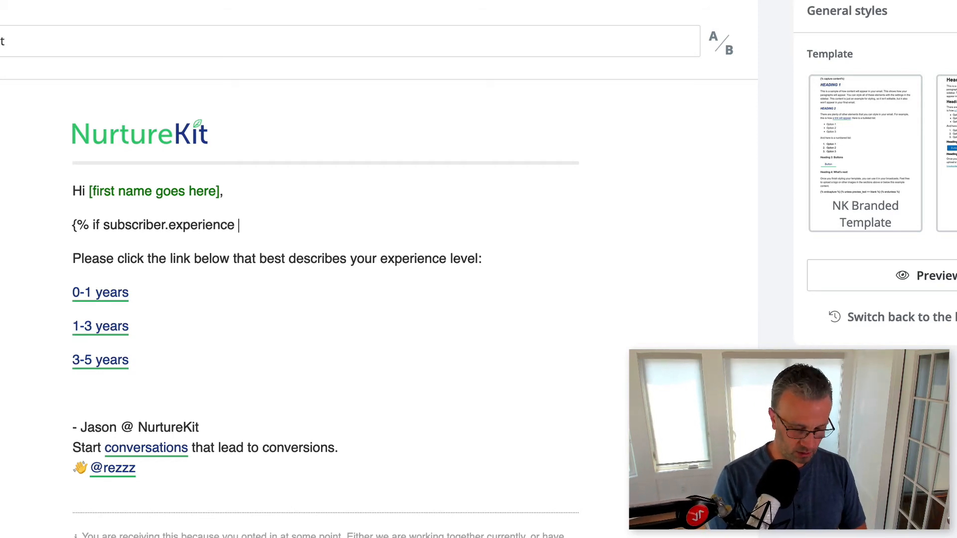
type("== blank %")
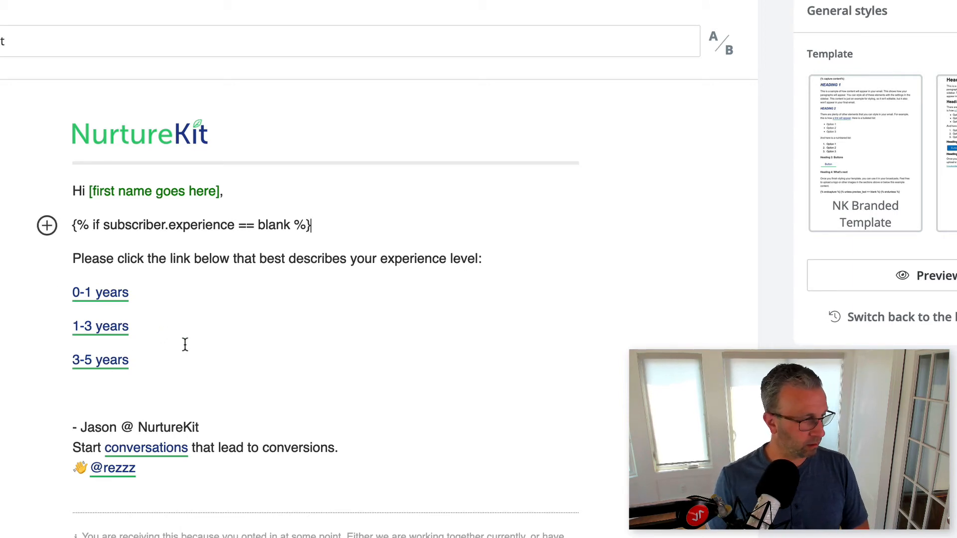
type("{% end")
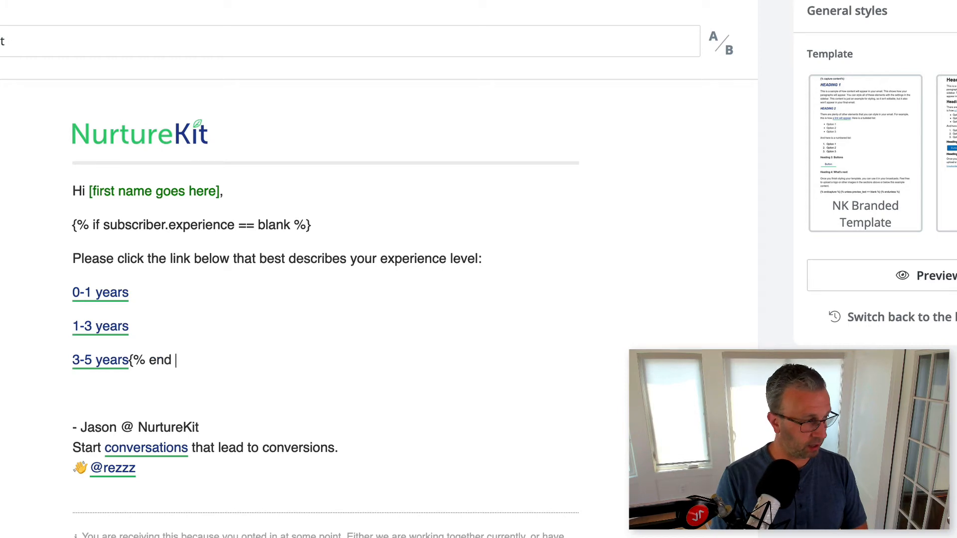
- Close the condition with "{% endif %}" directly after "3-5 years", and join the question onto the if tag's line
type("if %")
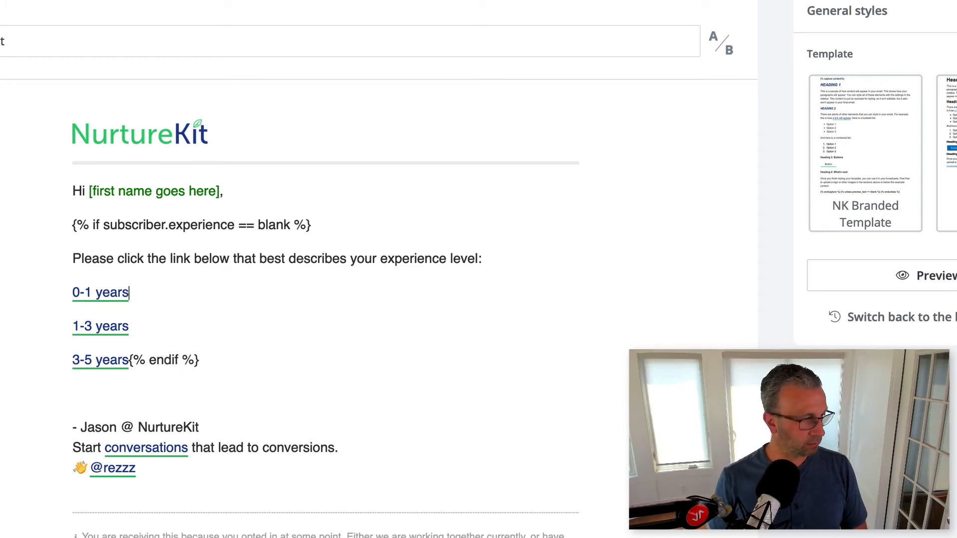
key("BackSpace")
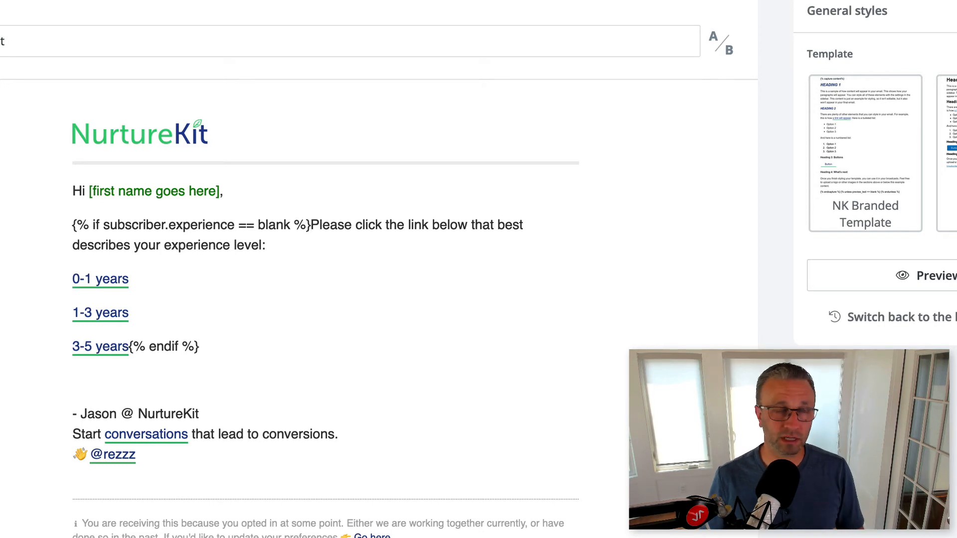
- Select the whole conditional block from the if tag through "{% endif %}", and go to the account's content snippets
left_click(212, 353)
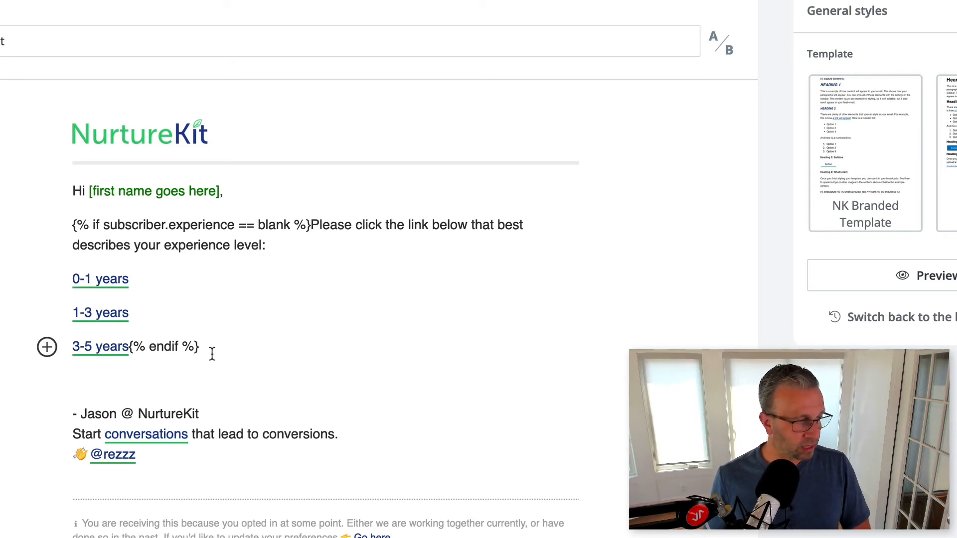
left_click_drag(215, 353, 67, 226)
key("super+c")
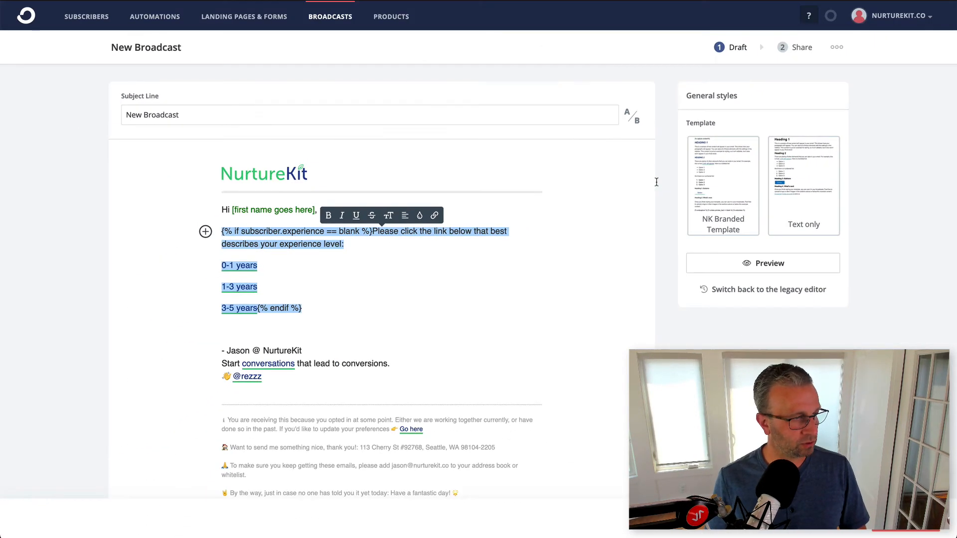
left_click(892, 15)
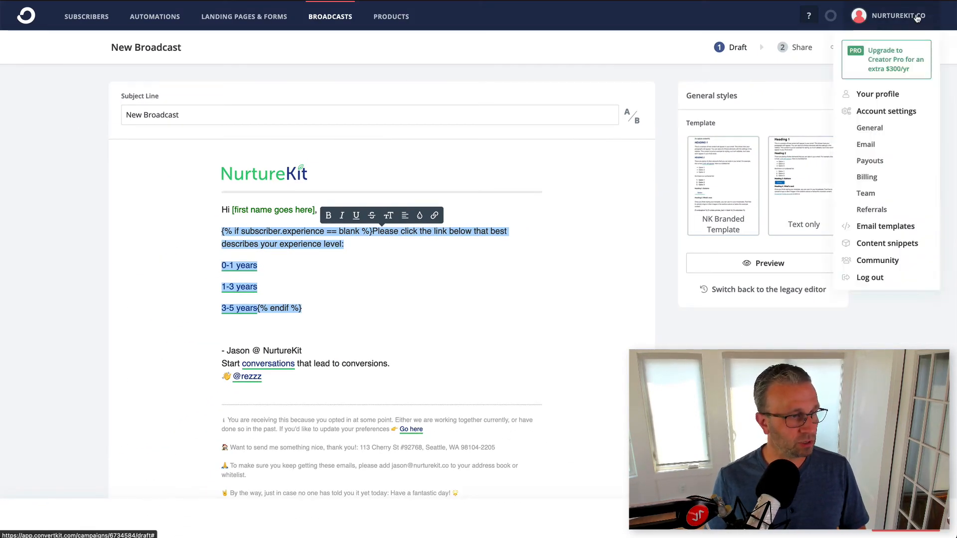
left_click(892, 248)
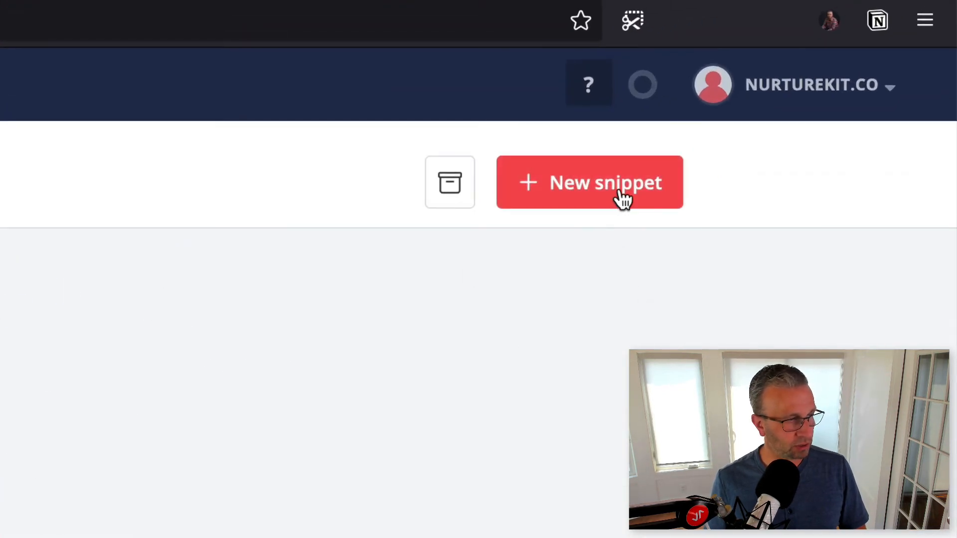
- Start a new content snippet titled "Segmentation: Experience Level"
left_click(624, 200)
left_click(381, 186)
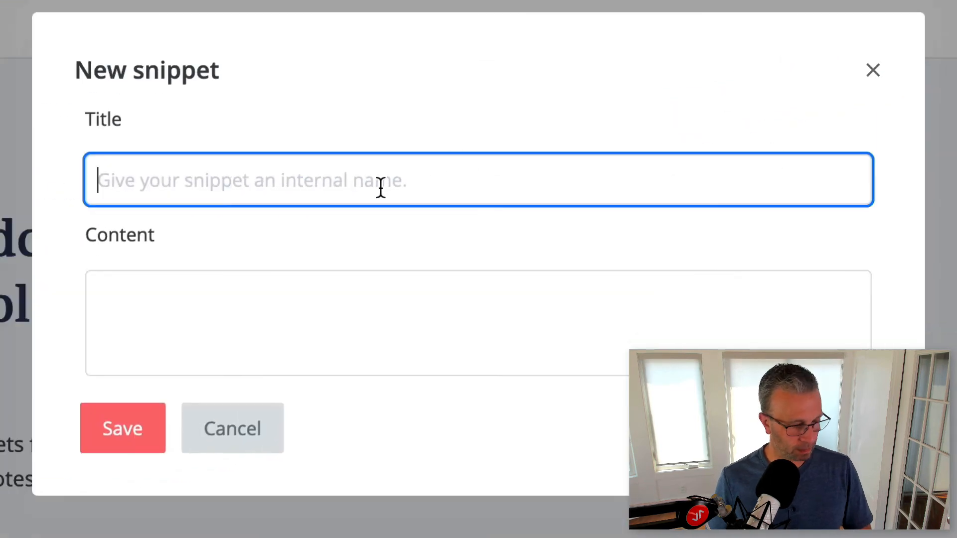
type("Segm")
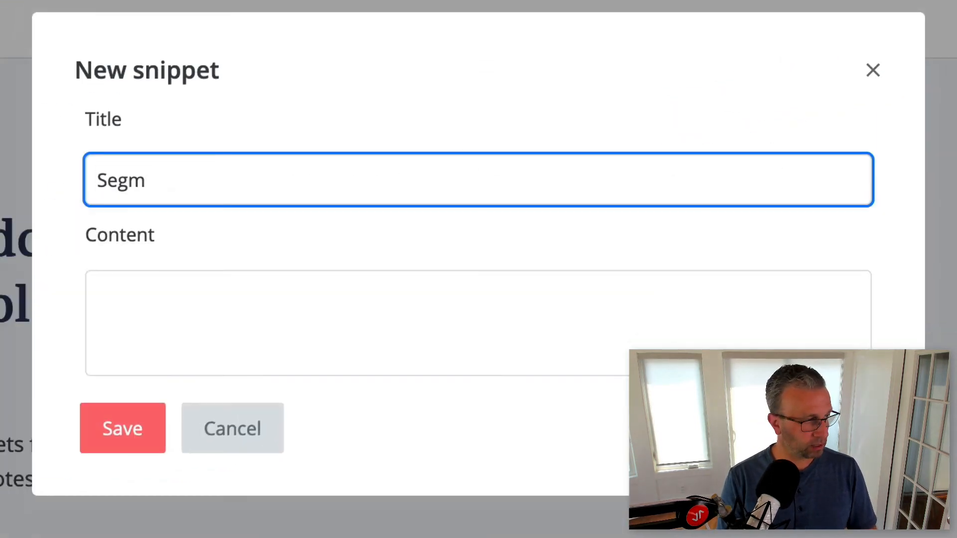
type("entation")
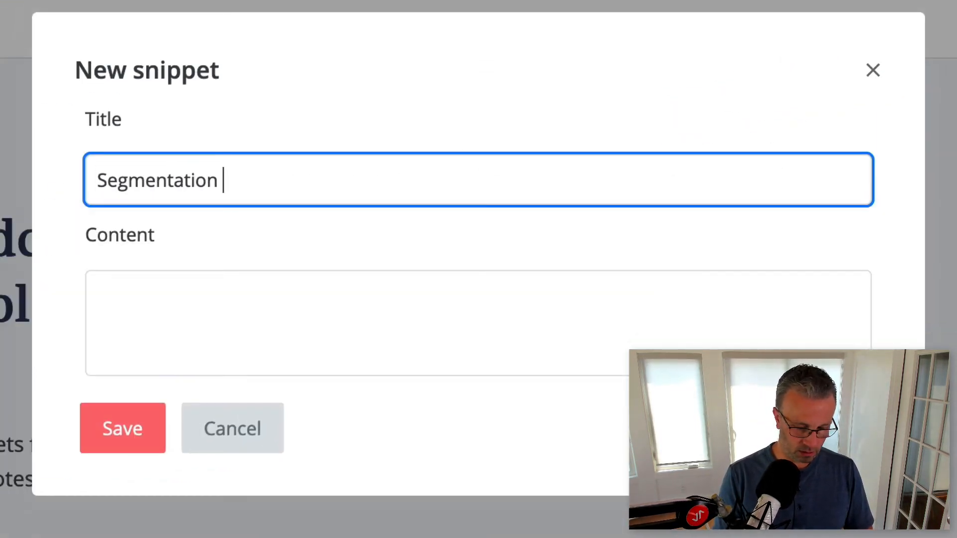
type(": Experience Level")
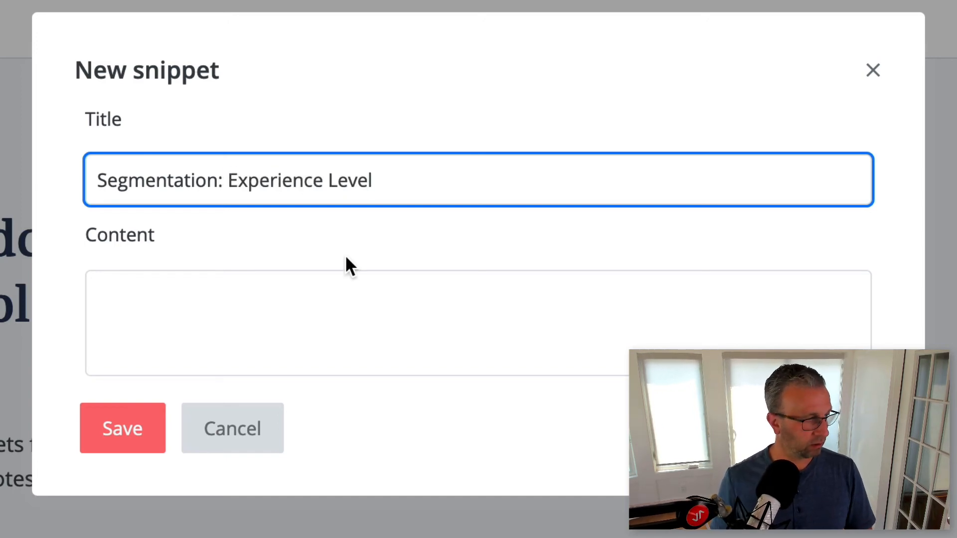
- Paste the copied conditional experience-level block as the snippet's content and save the snippet
left_click(333, 305)
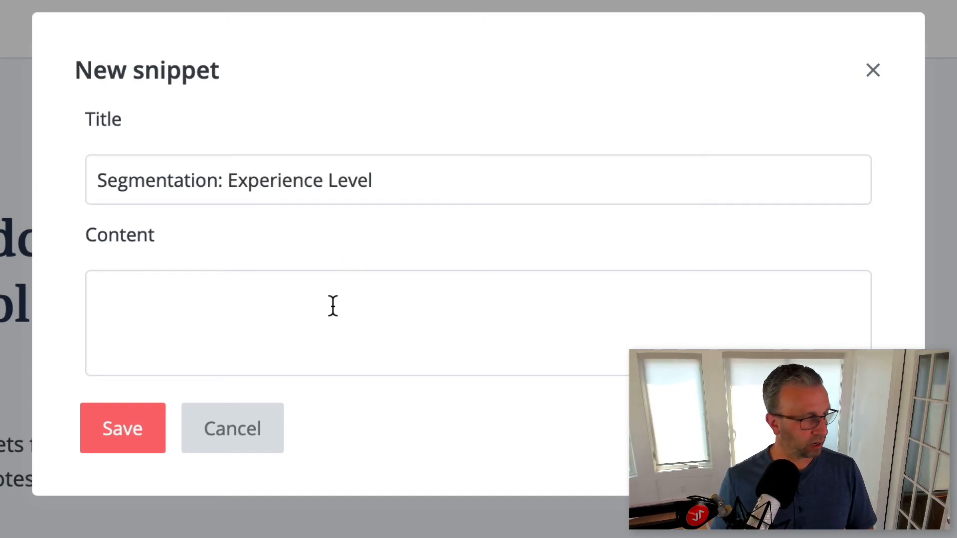
key("super+v")
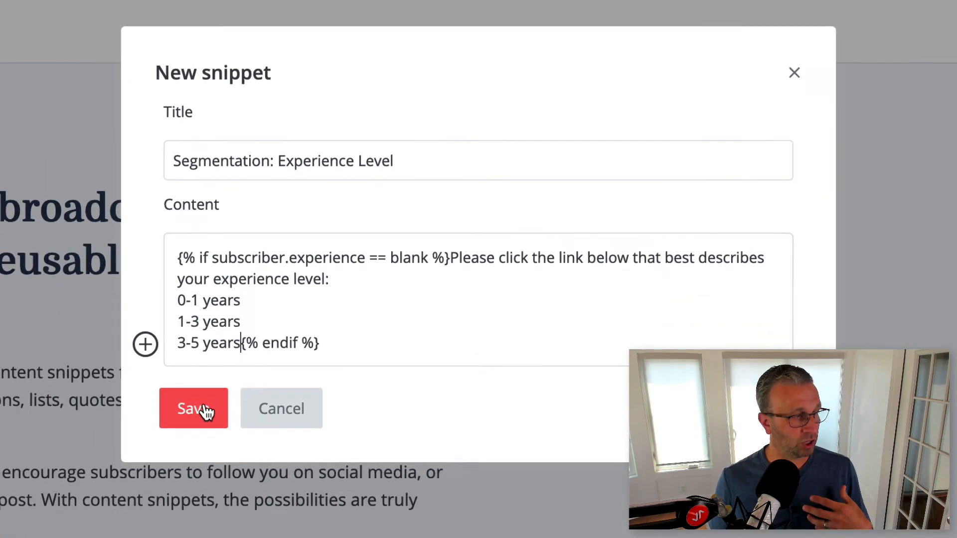
left_click(124, 490)
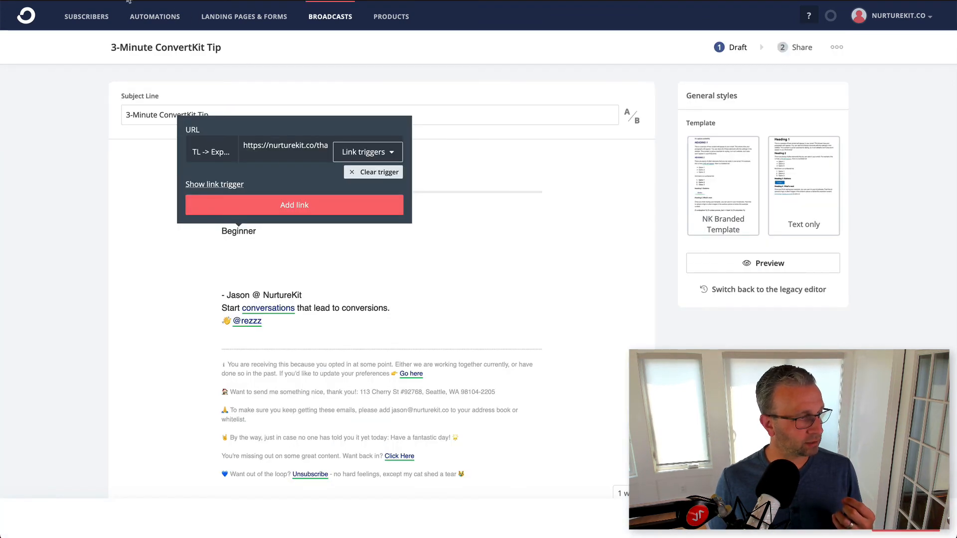
- Dismiss the link editor in the "3-Minute ConvertKit Tip" broadcast and delete the word "Beginner" below the greeting
left_click(293, 236)
left_click_drag(211, 236, 257, 232)
key("BackSpace")
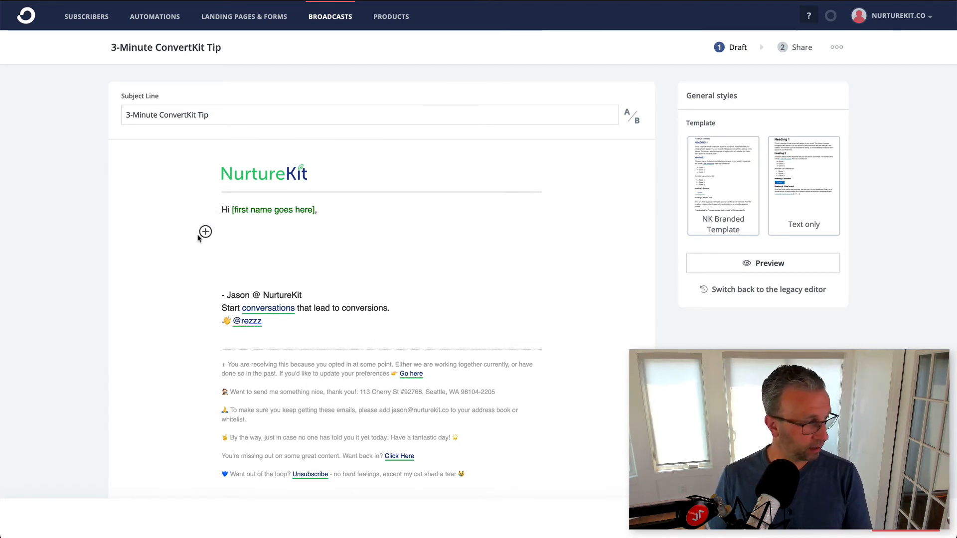
- Insert the "Segmentation: Experience Level" snippet on the empty line below the greeting of the broadcast
left_click(206, 231)
scroll(228, 312, "down", 5)
scroll(228, 312, "down", 1)
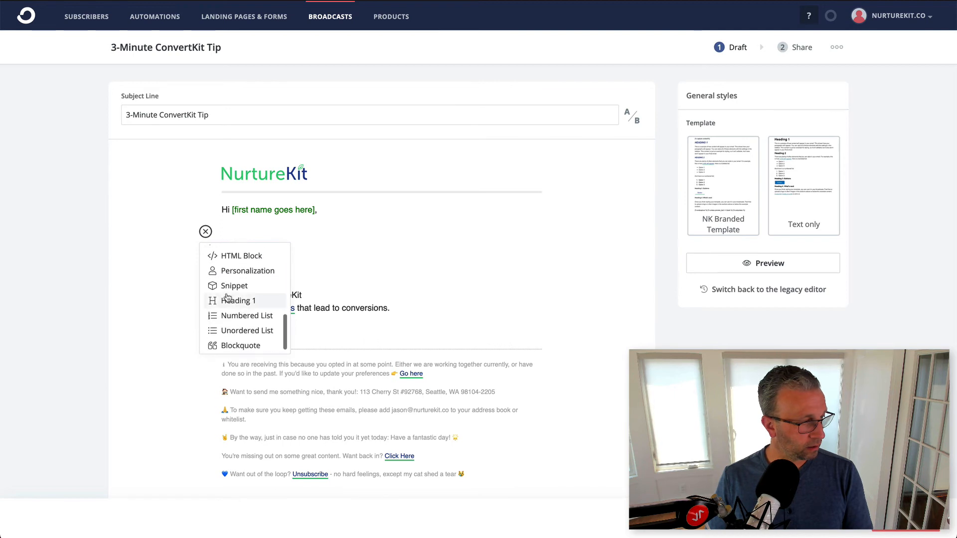
left_click(229, 282)
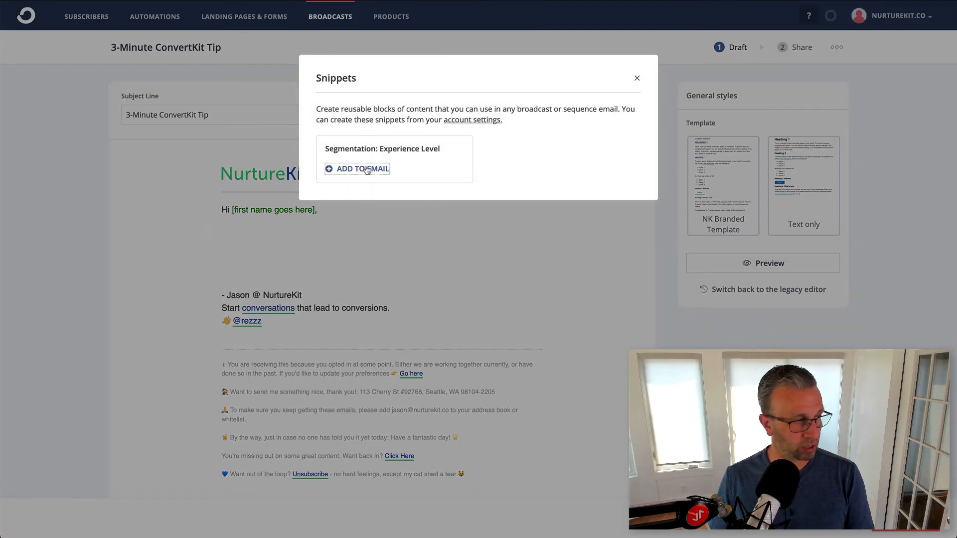
left_click(367, 170)
left_click_drag(399, 235, 221, 233)
left_click(348, 260)
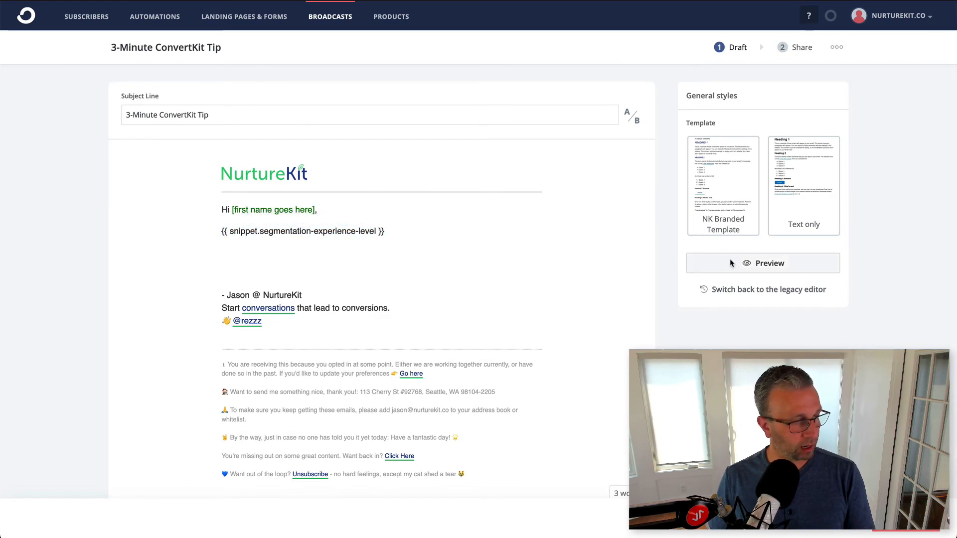
- Preview the broadcast as the YouTube test subscriber to check the experience question and its links, and close the preview
left_click(731, 264)
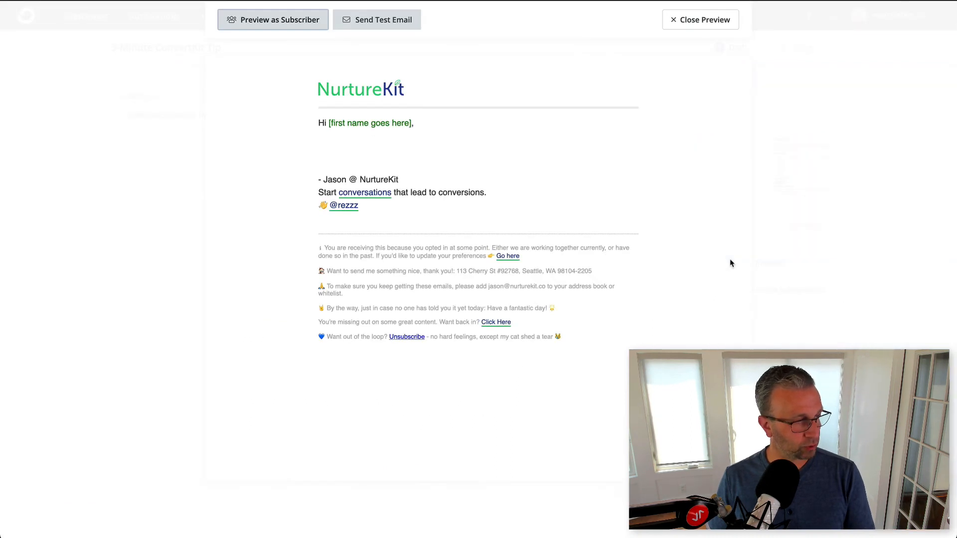
left_click(304, 26)
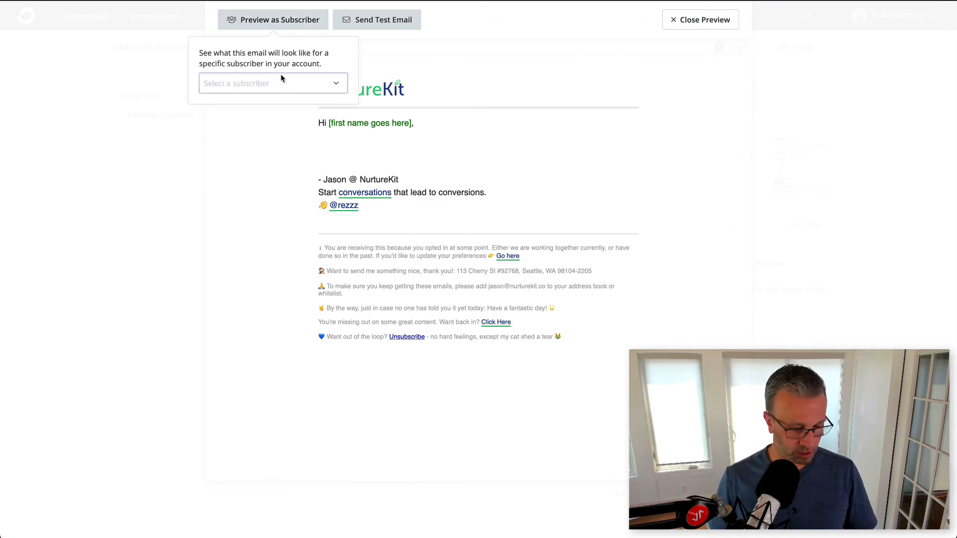
type("you")
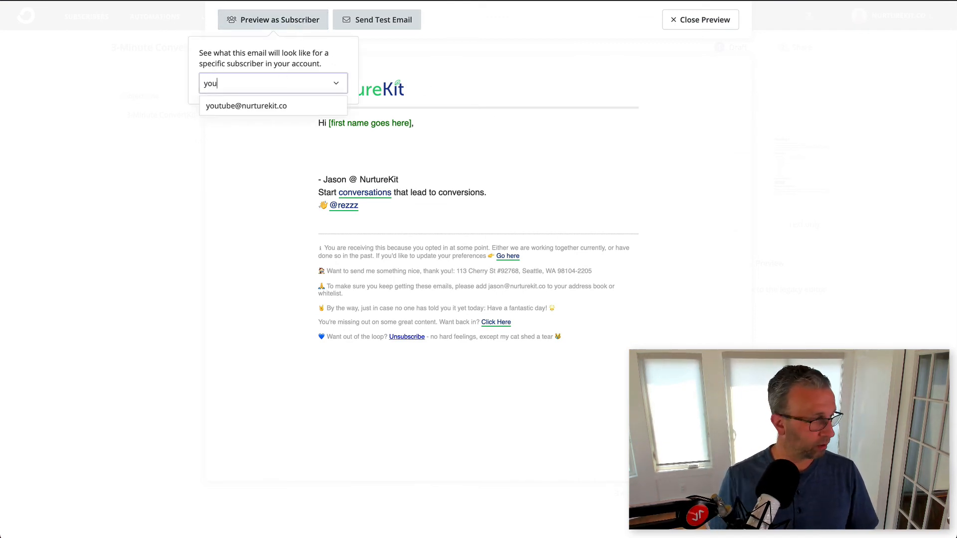
left_click(268, 106)
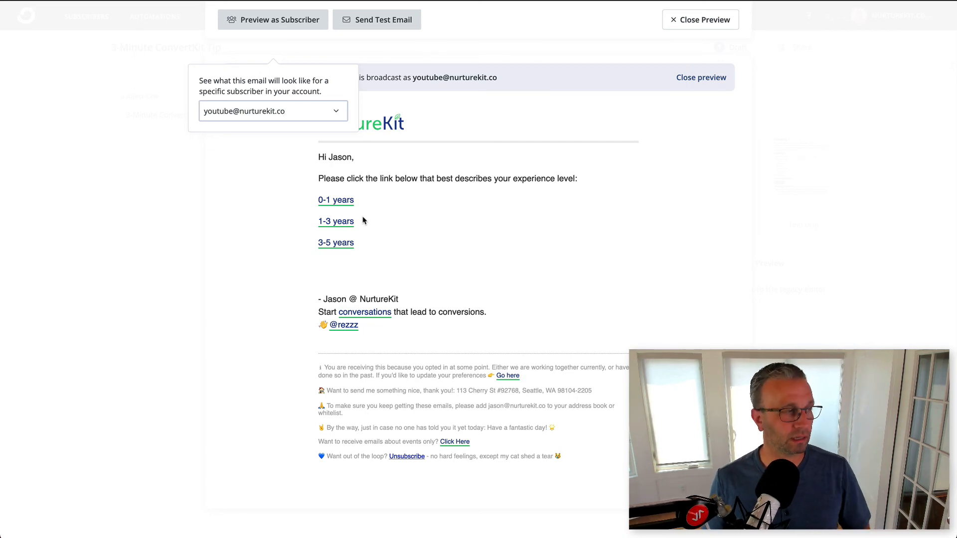
key("Escape")
left_click(687, 20)
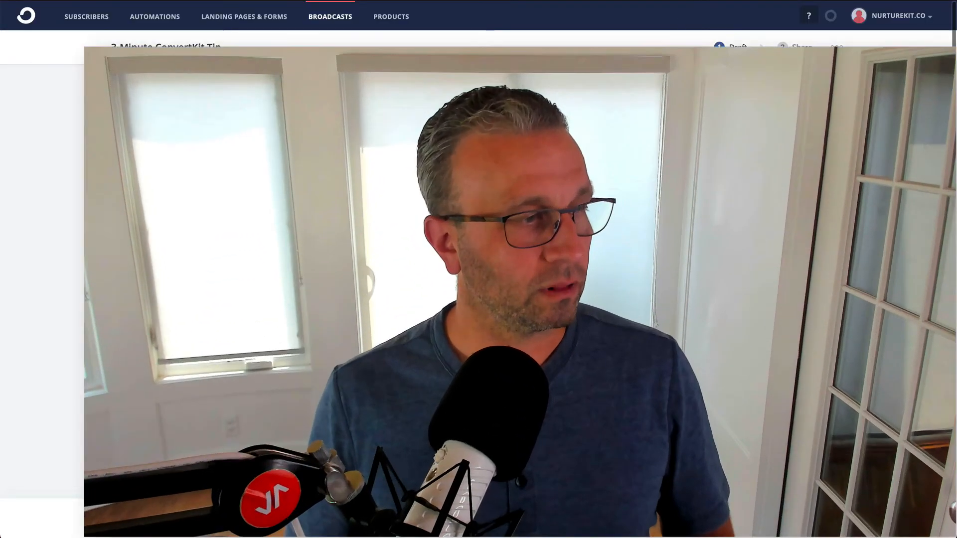